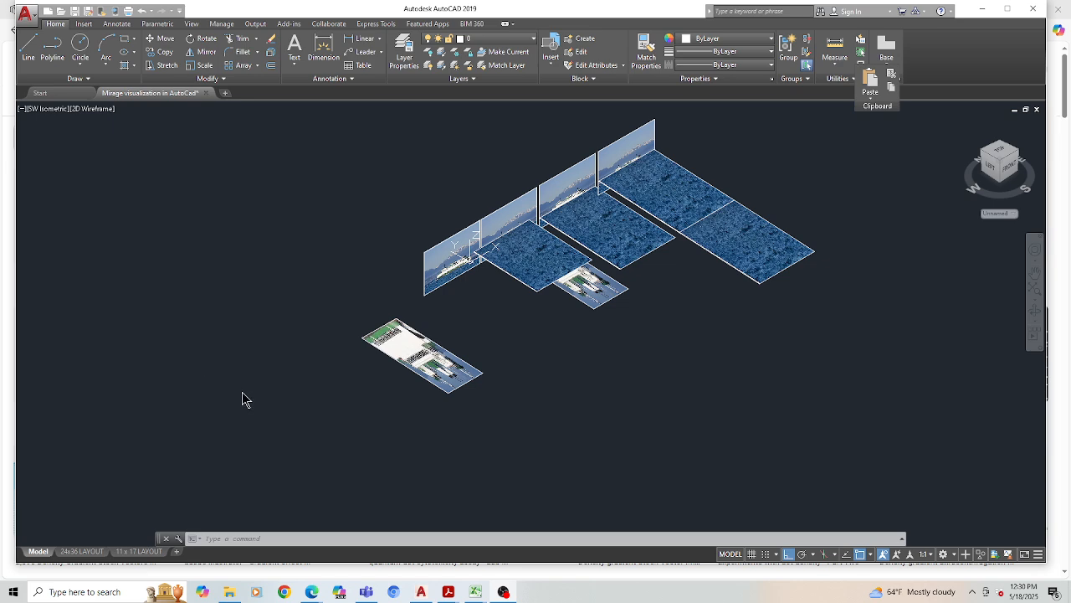
Step: View the ferry scenes from the Front, and inspect the vertical pictures and sloping water planes edge-on in the Left view
click(57, 109)
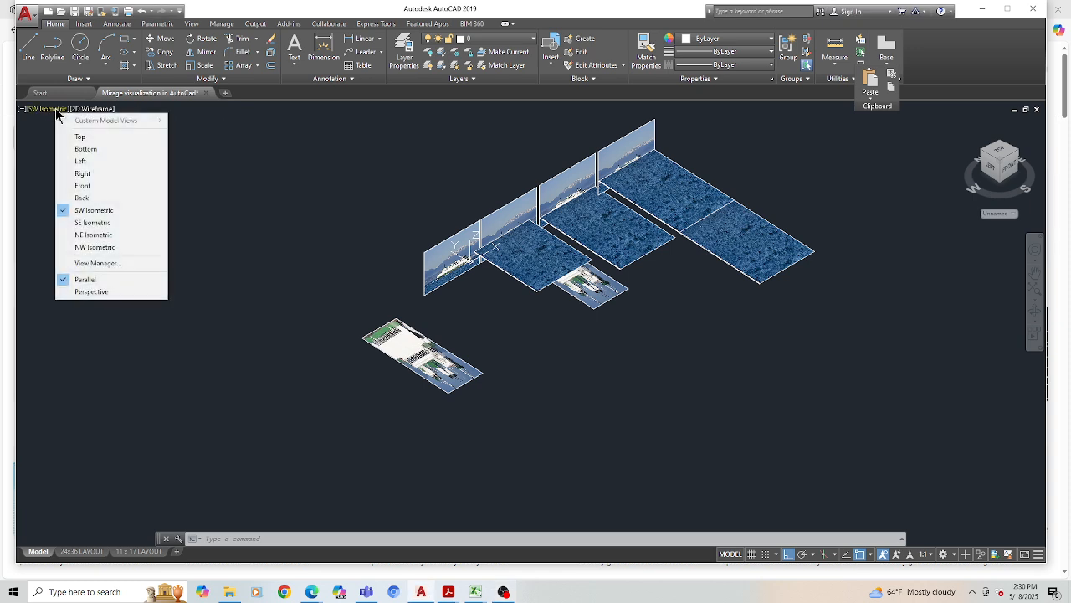
click(82, 190)
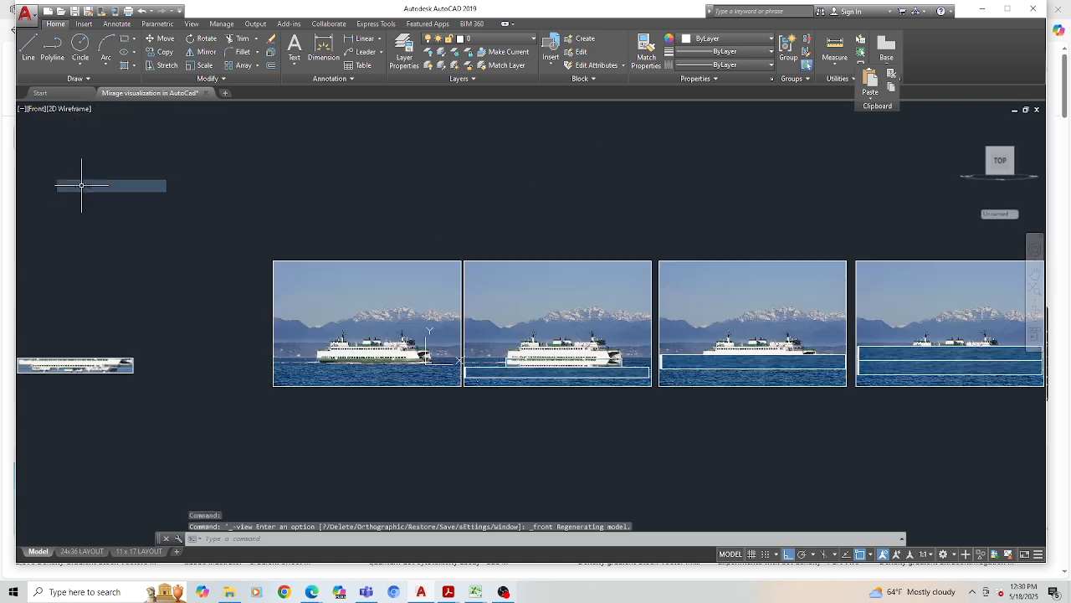
click(36, 110)
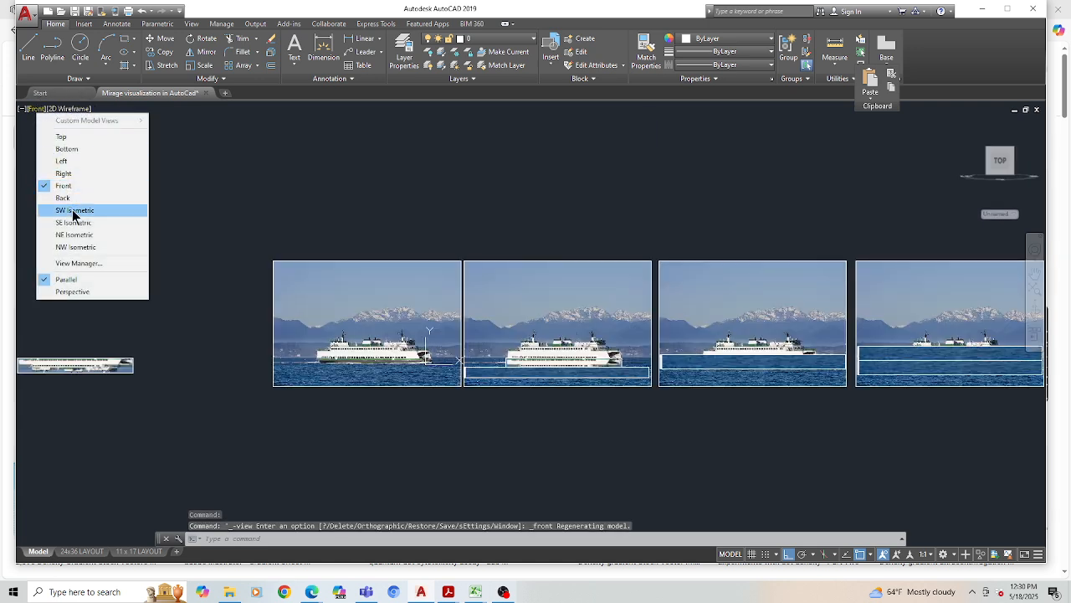
click(72, 161)
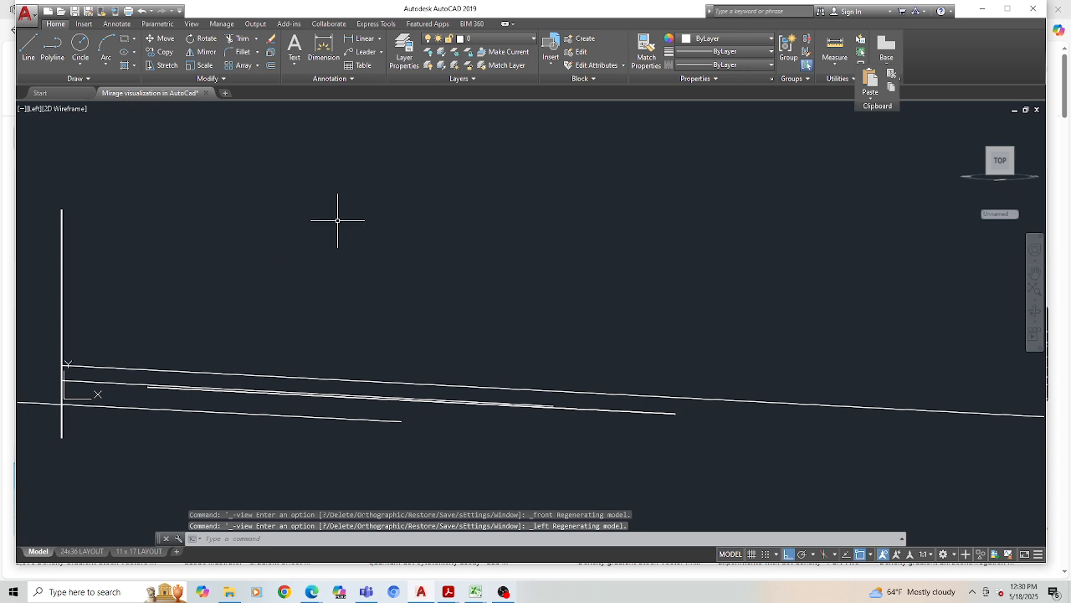
scroll(211, 219, down, 3)
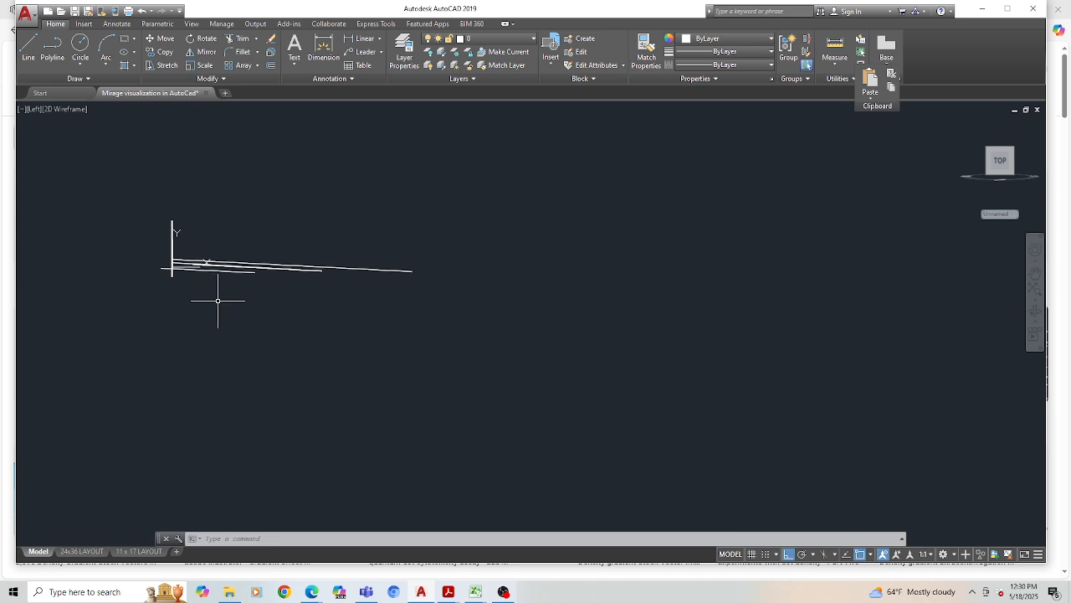
scroll(178, 282, up, 2)
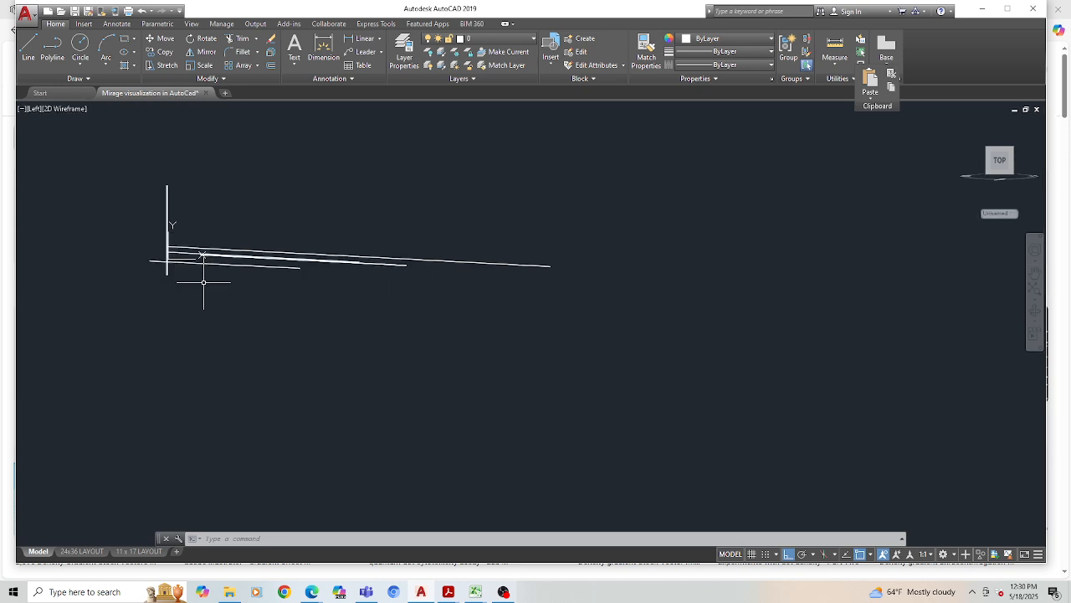
scroll(204, 282, up, 1)
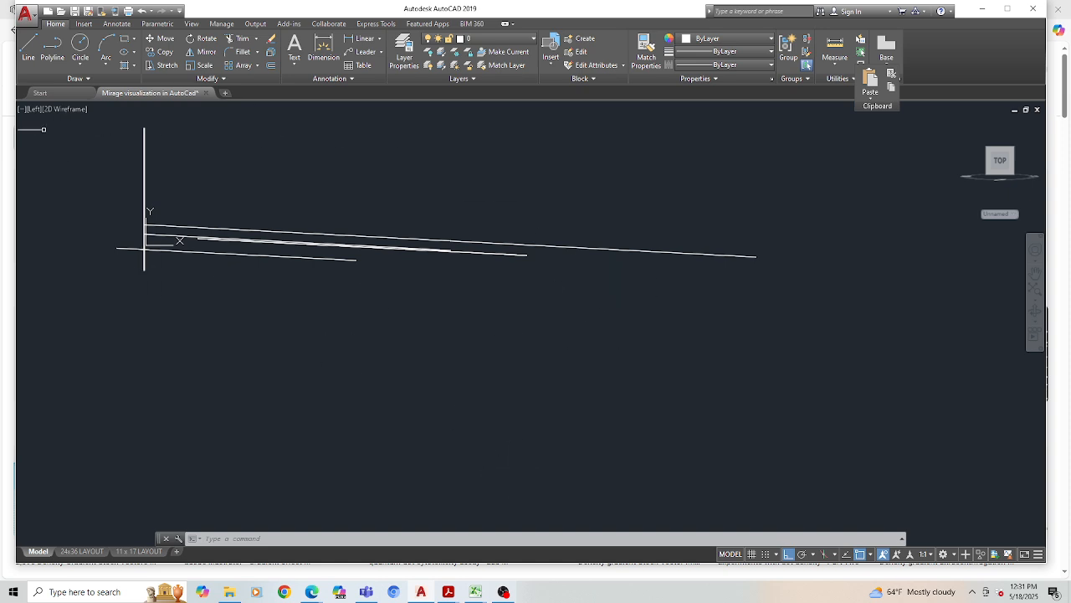
Step: Return the model to the Front view and examine the first ferry picture beside its neighbouring scene
click(33, 109)
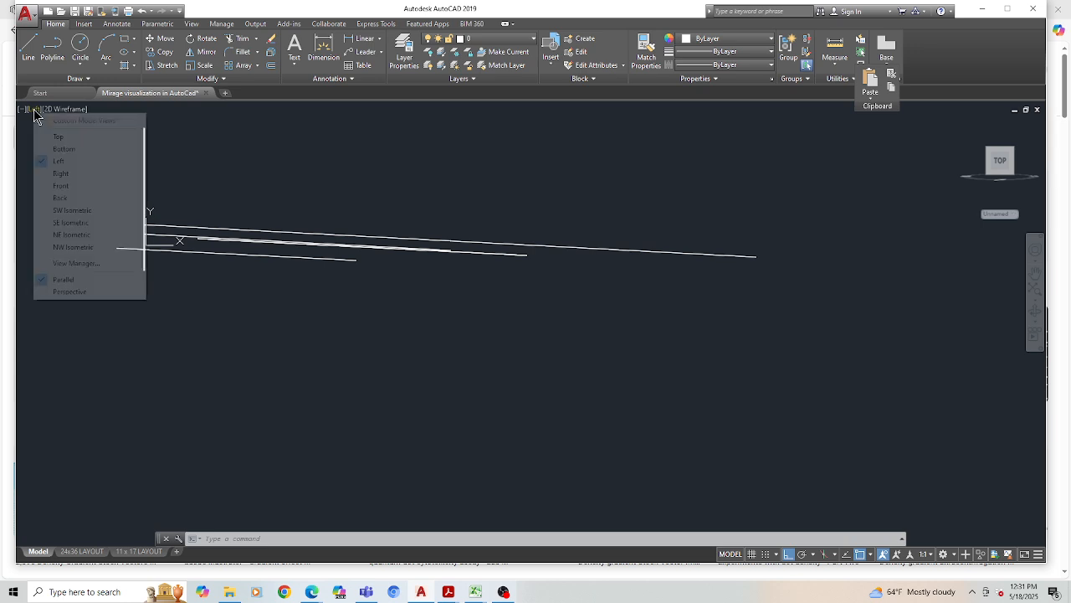
click(60, 187)
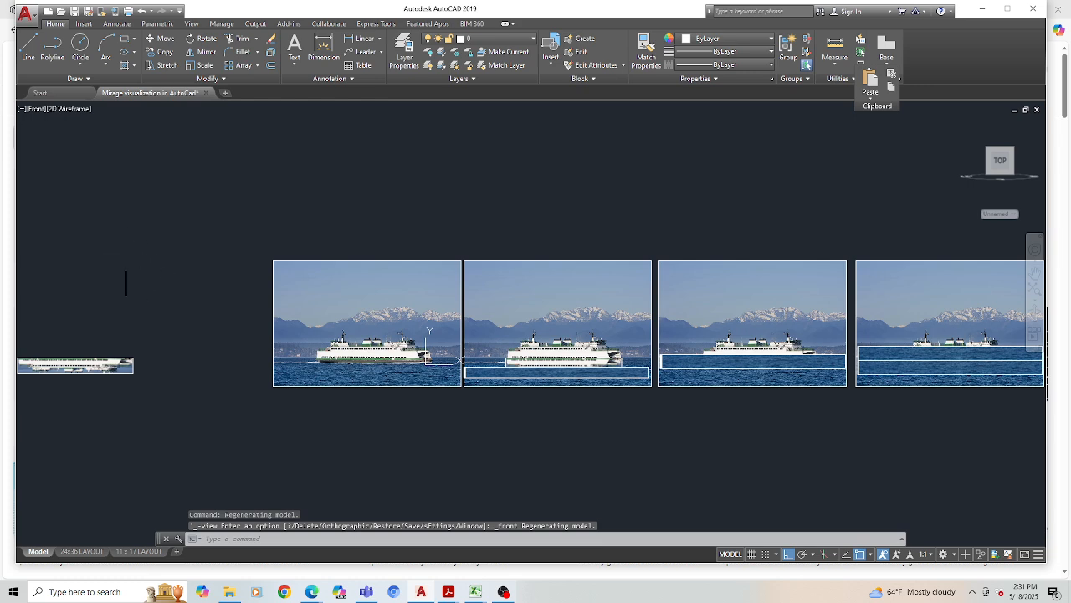
scroll(365, 343, up, 4)
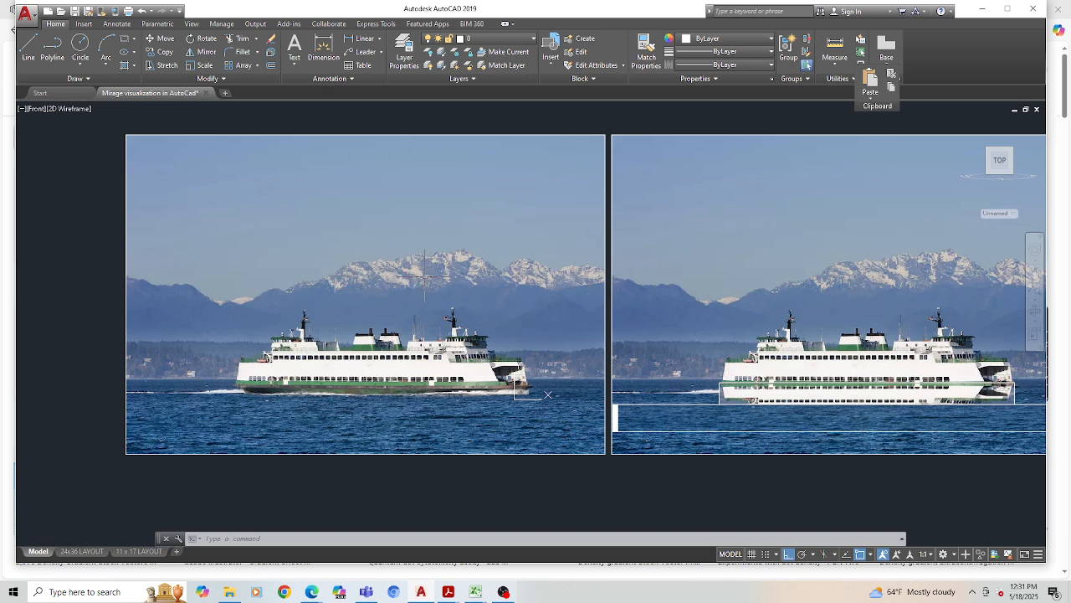
scroll(518, 251, down, 2)
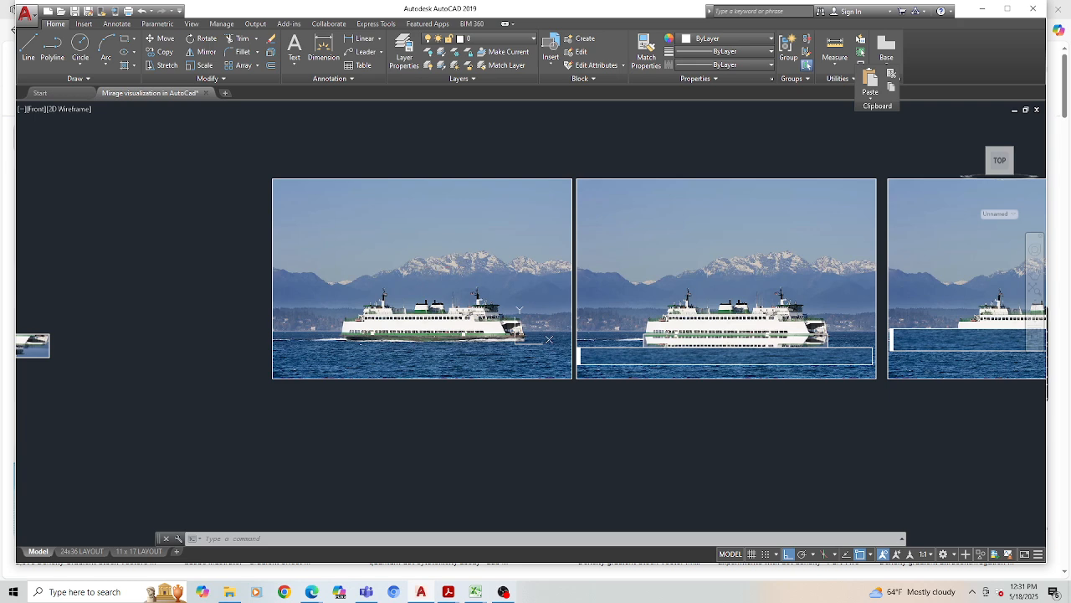
Step: Examine the separate inverted ferry image strip closely in the Front view
scroll(518, 251, down, 4)
scroll(365, 283, up, 4)
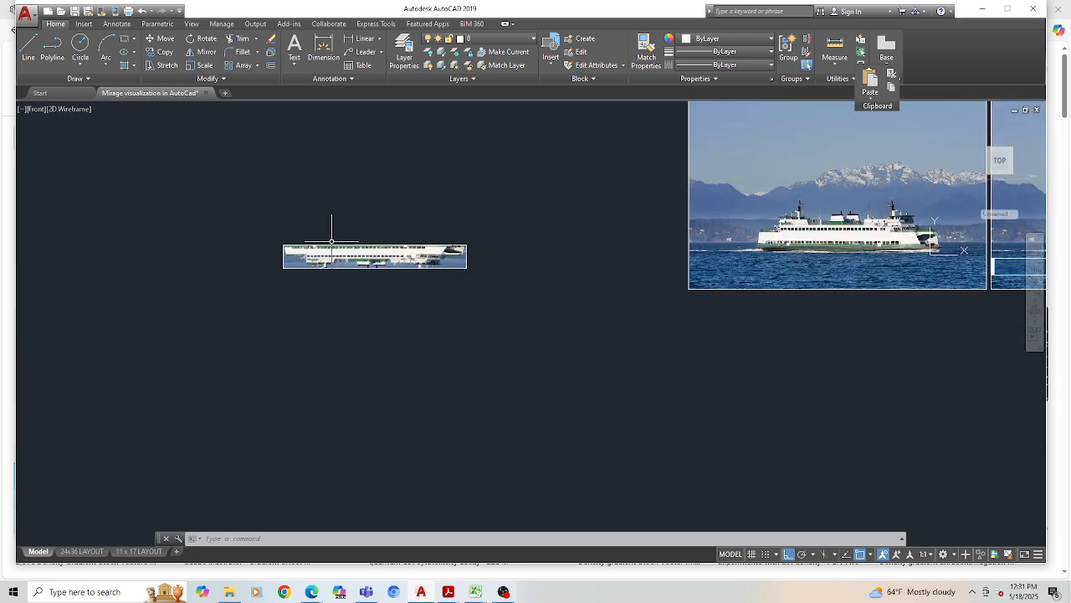
scroll(331, 241, up, 3)
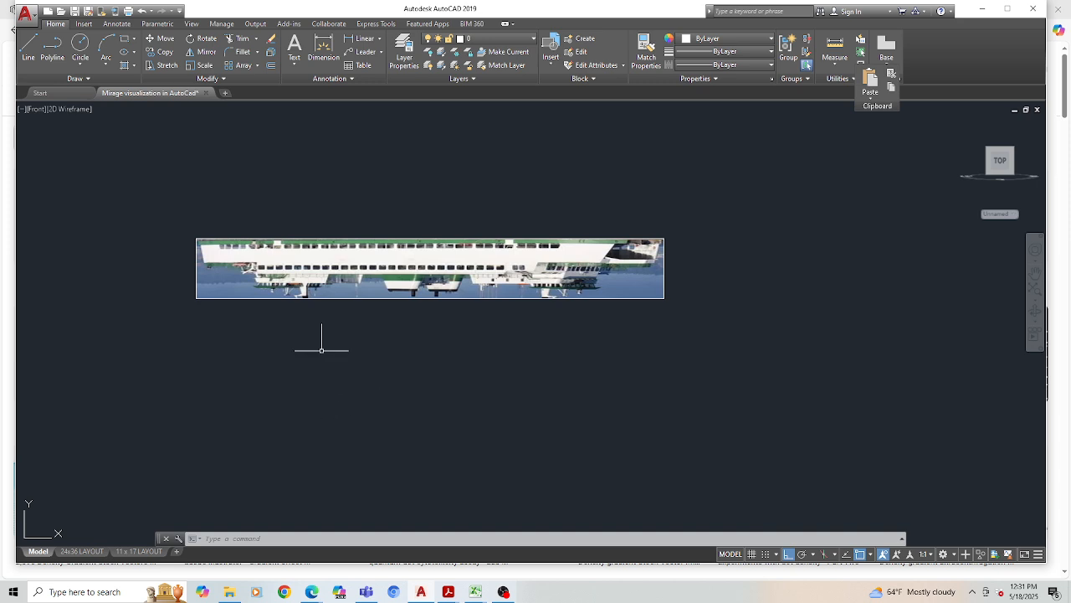
scroll(322, 350, down, 2)
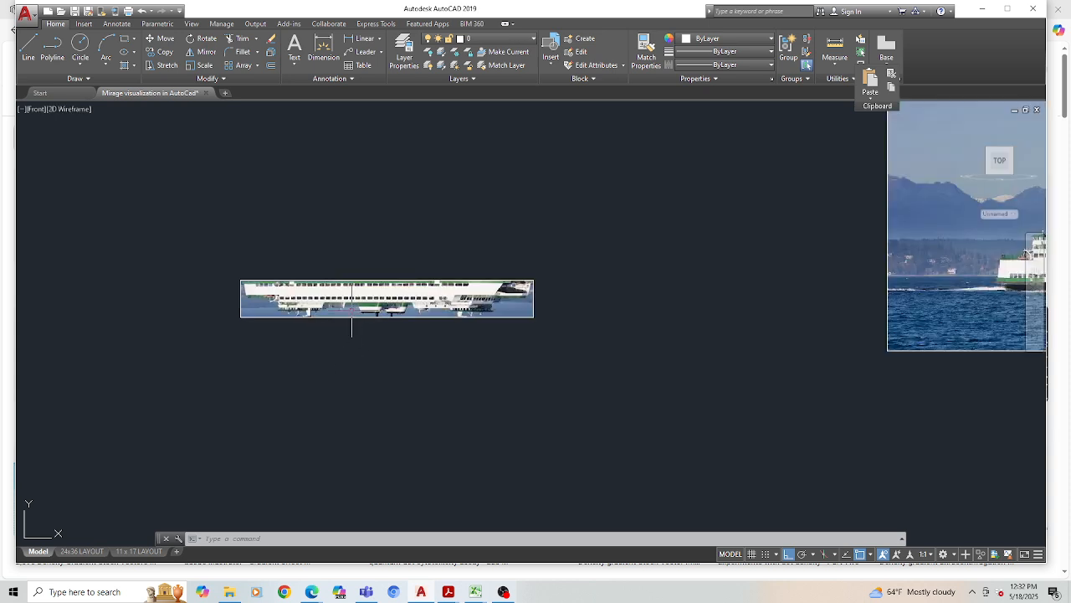
scroll(352, 309, up, 2)
scroll(383, 293, up, 2)
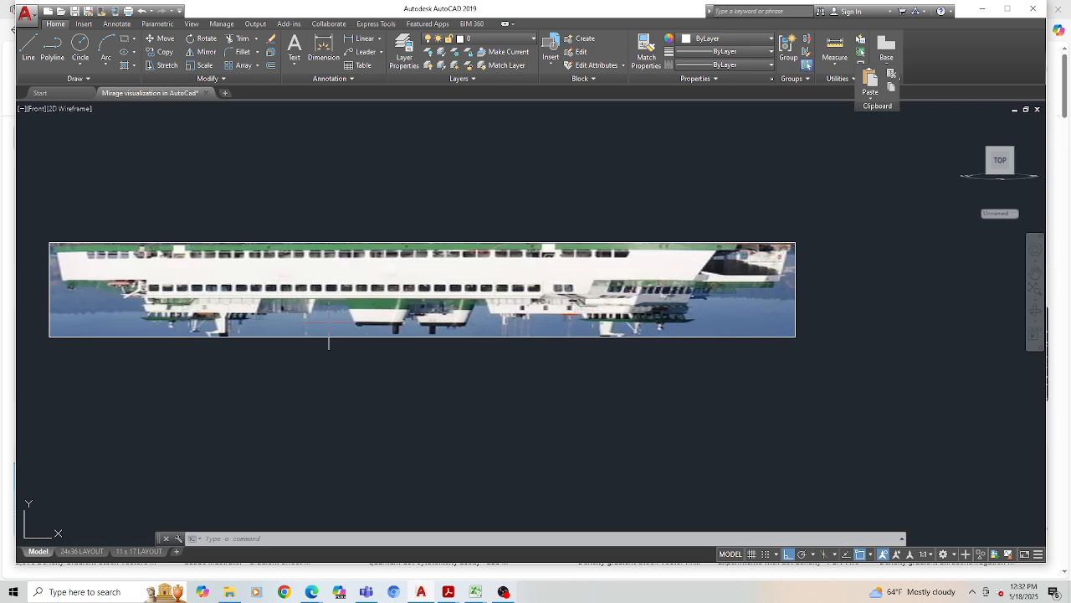
scroll(329, 338, down, 10)
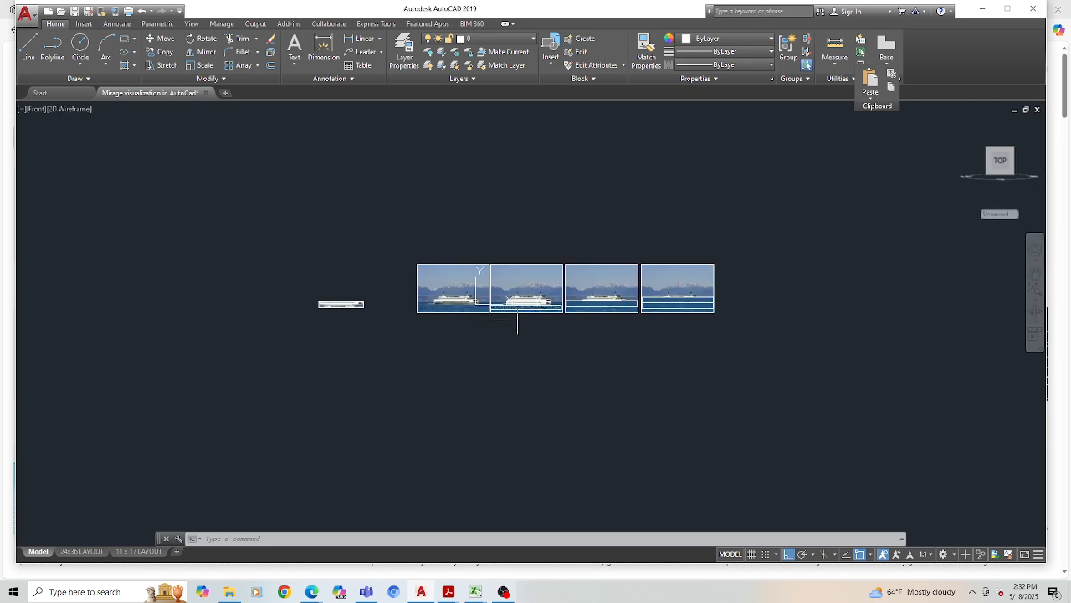
Step: Inspect the second ferry scene, focusing on the mirrored hull image and the water plane below it
scroll(527, 314, up, 4)
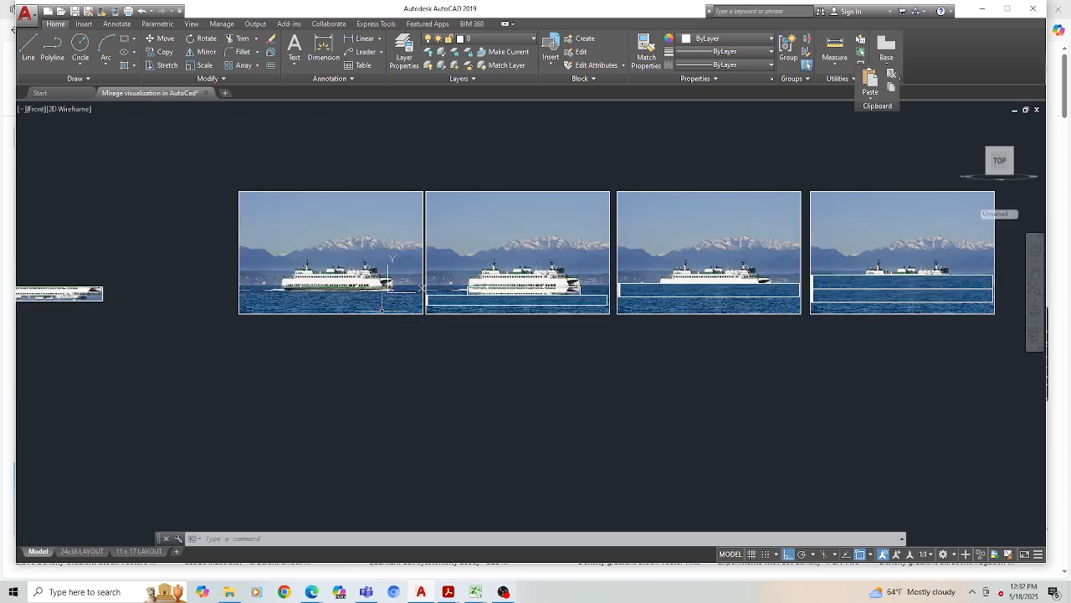
scroll(494, 298, down, 2)
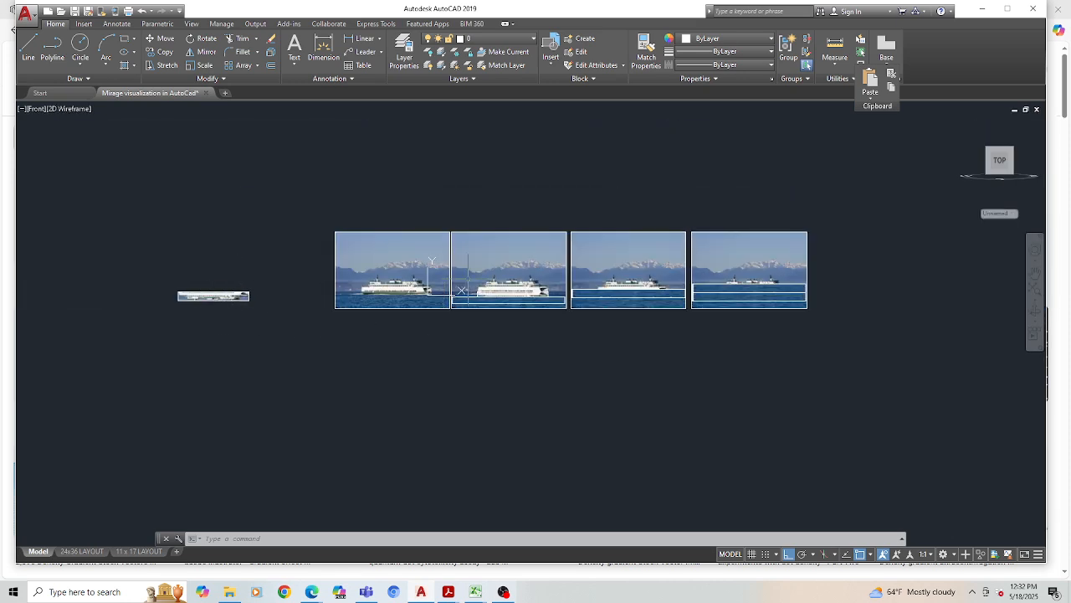
scroll(507, 289, up, 8)
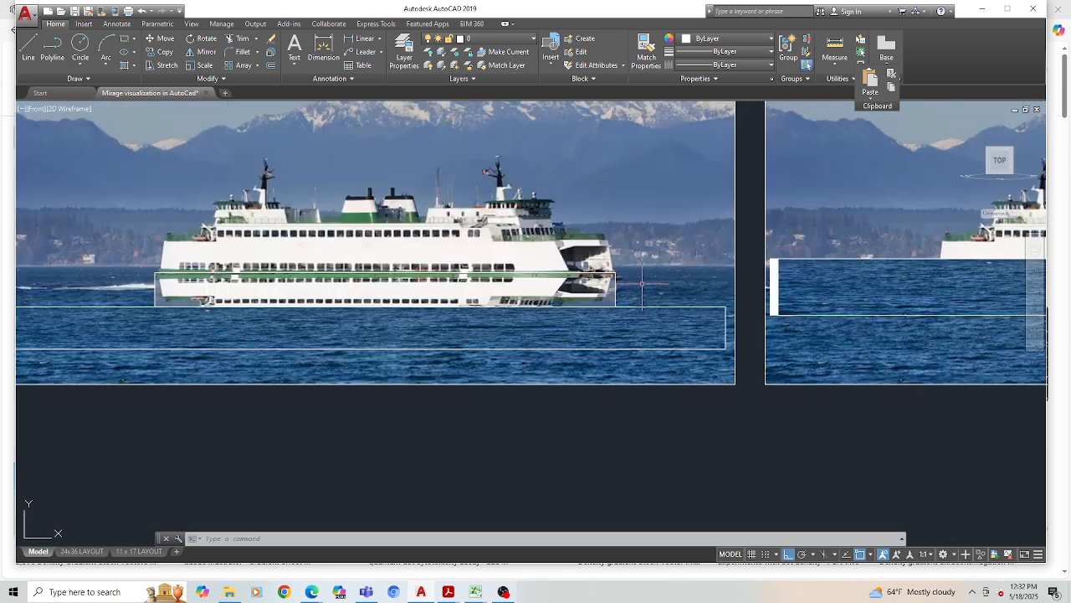
scroll(642, 290, up, 2)
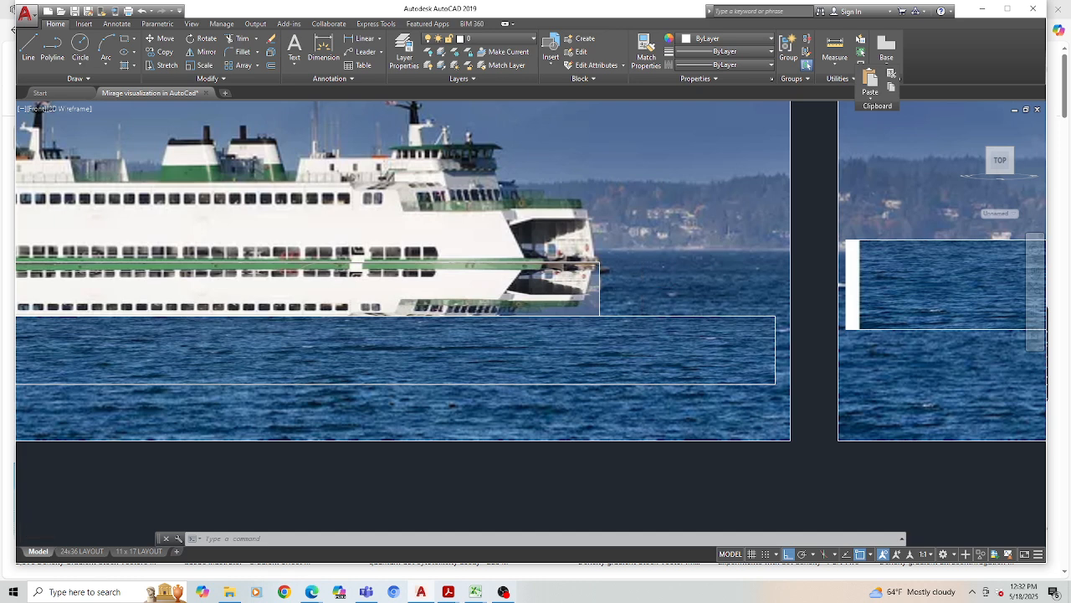
scroll(645, 289, down, 2)
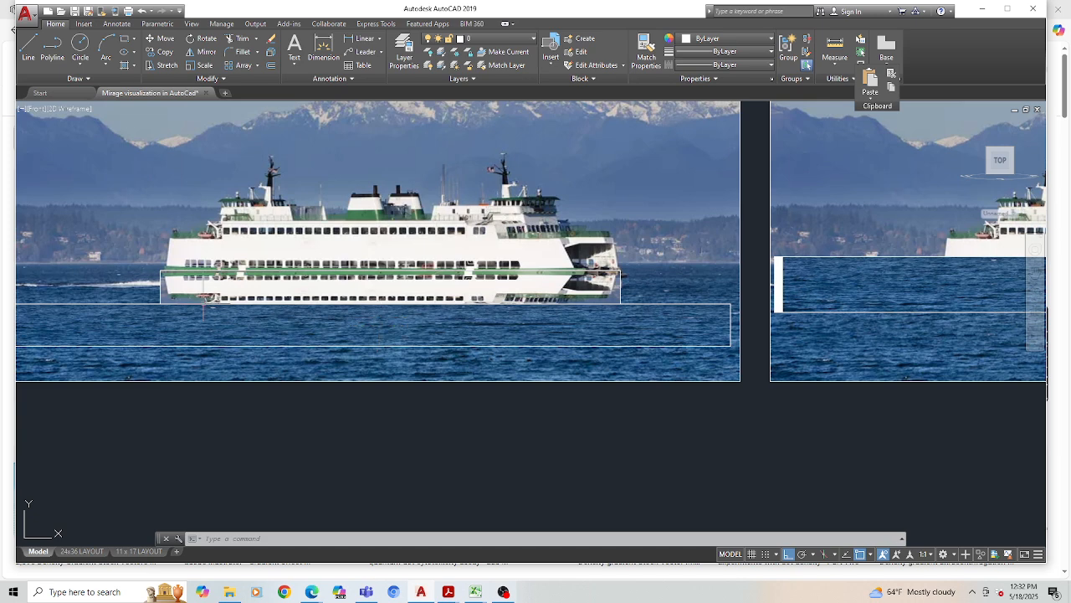
scroll(339, 276, down, 2)
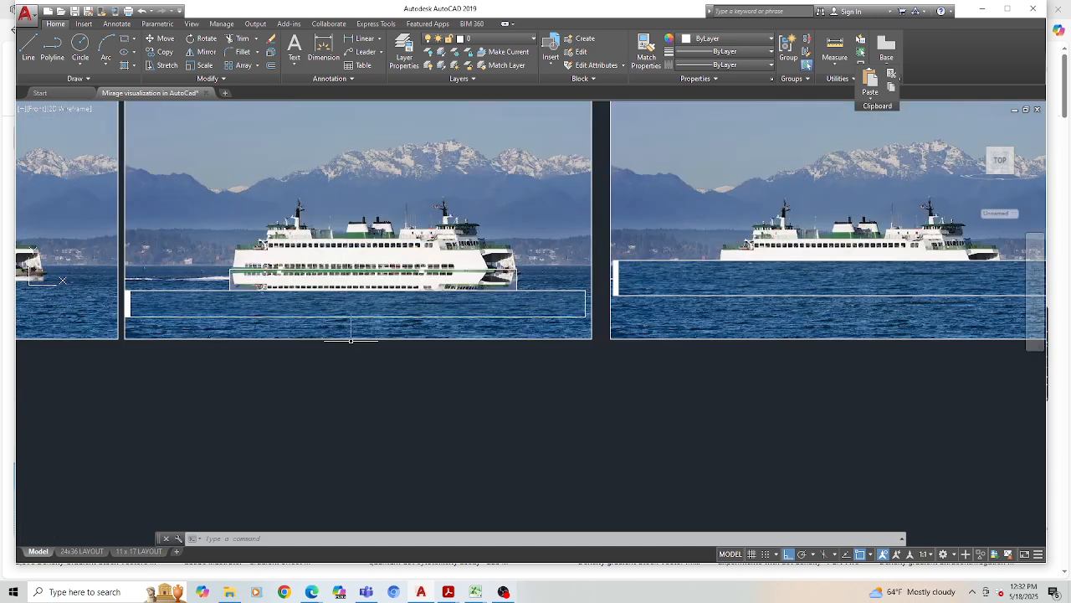
scroll(355, 251, up, 2)
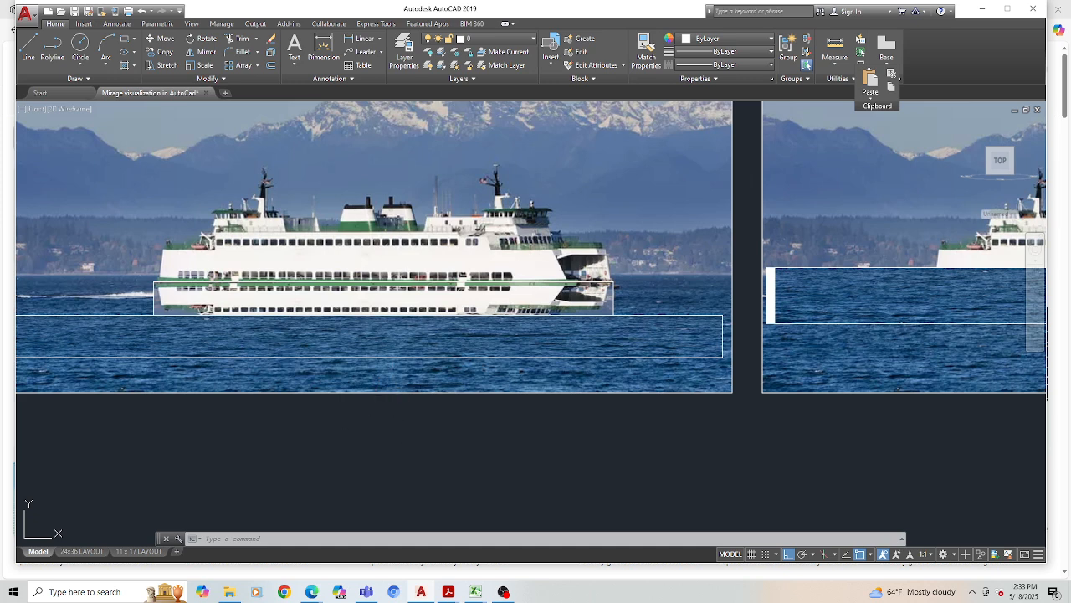
scroll(371, 309, down, 3)
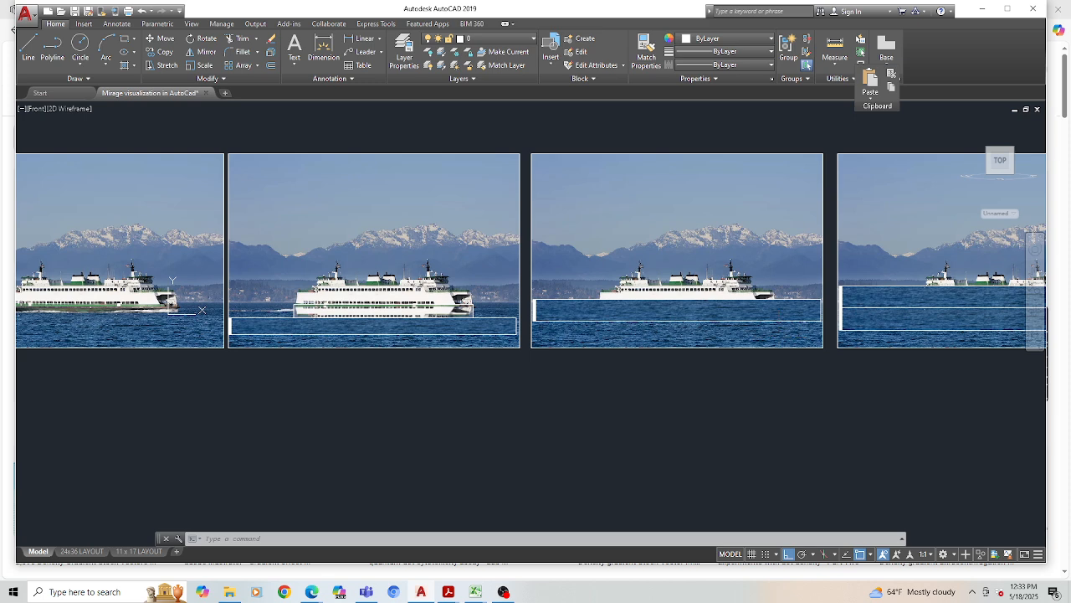
Step: Inspect the third ferry scene, focusing on where the single water plane covers the lower hull
scroll(777, 312, up, 2)
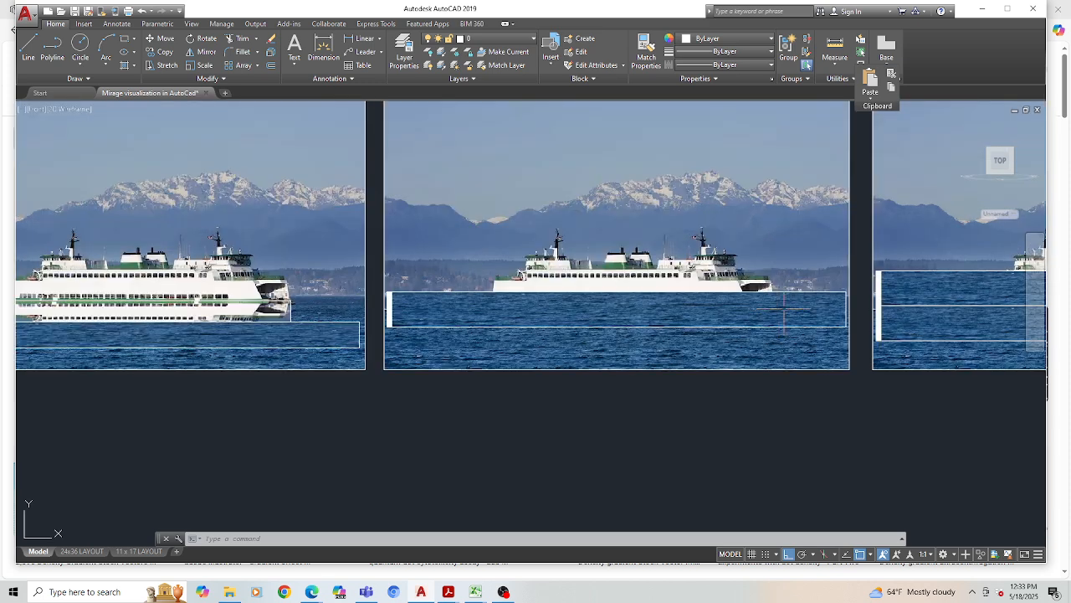
scroll(628, 272, down, 2)
scroll(683, 283, up, 4)
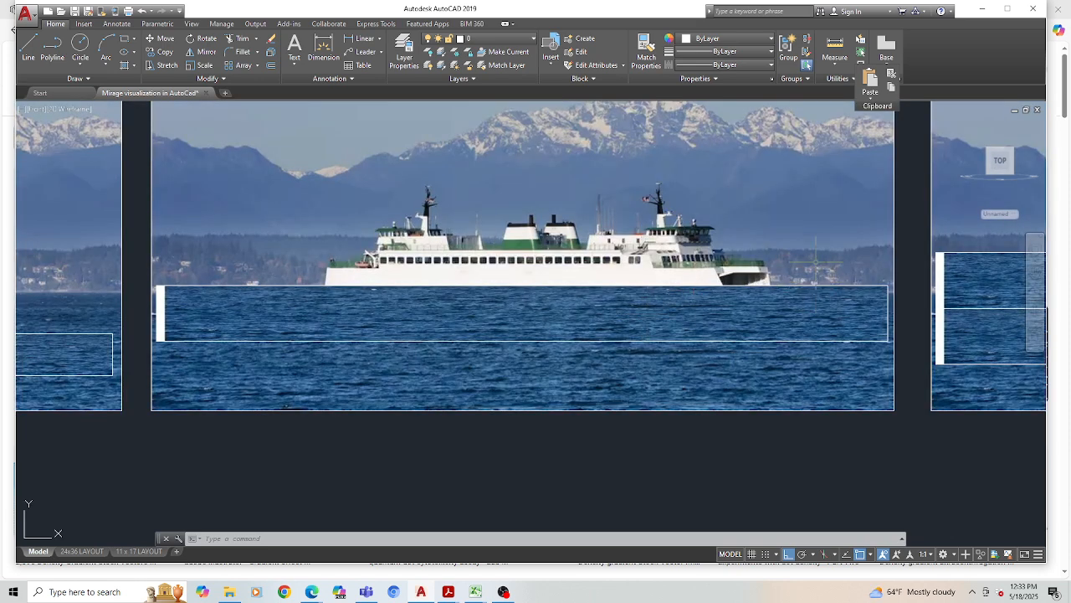
scroll(537, 332, down, 2)
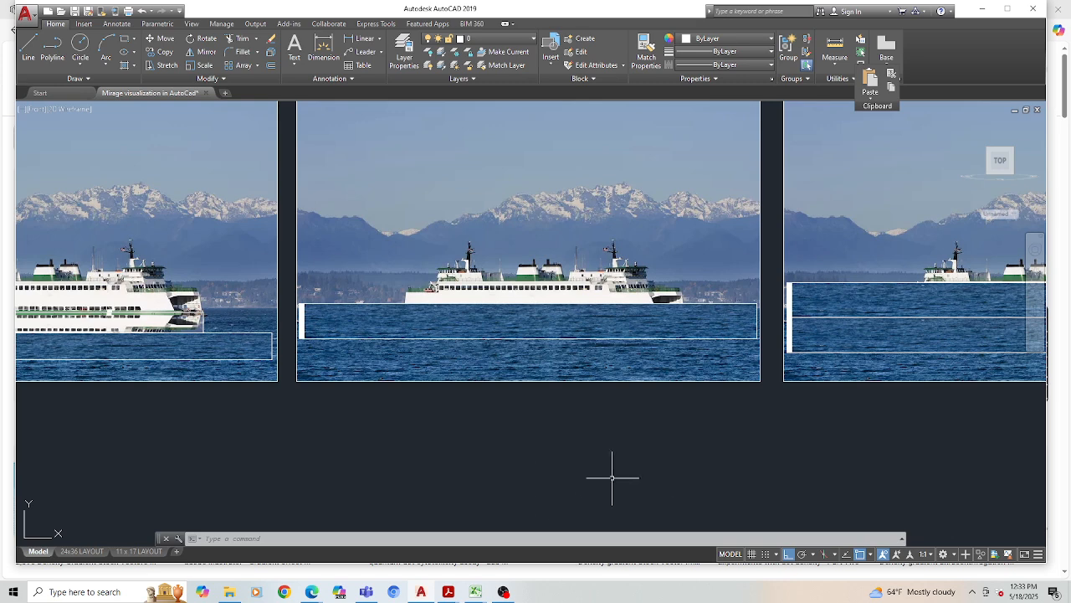
scroll(569, 334, up, 2)
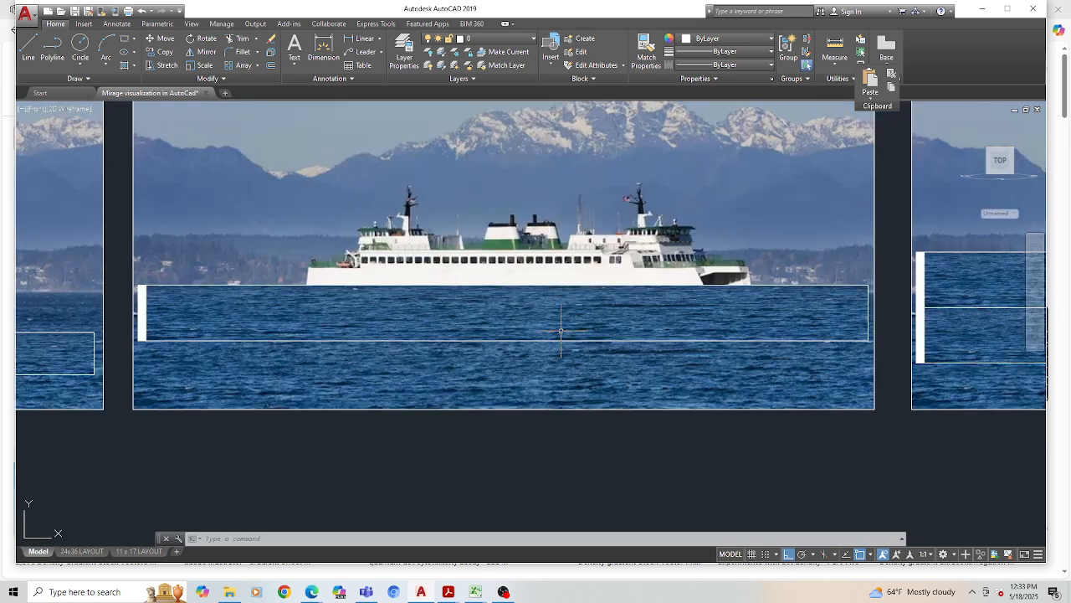
scroll(407, 327, down, 2)
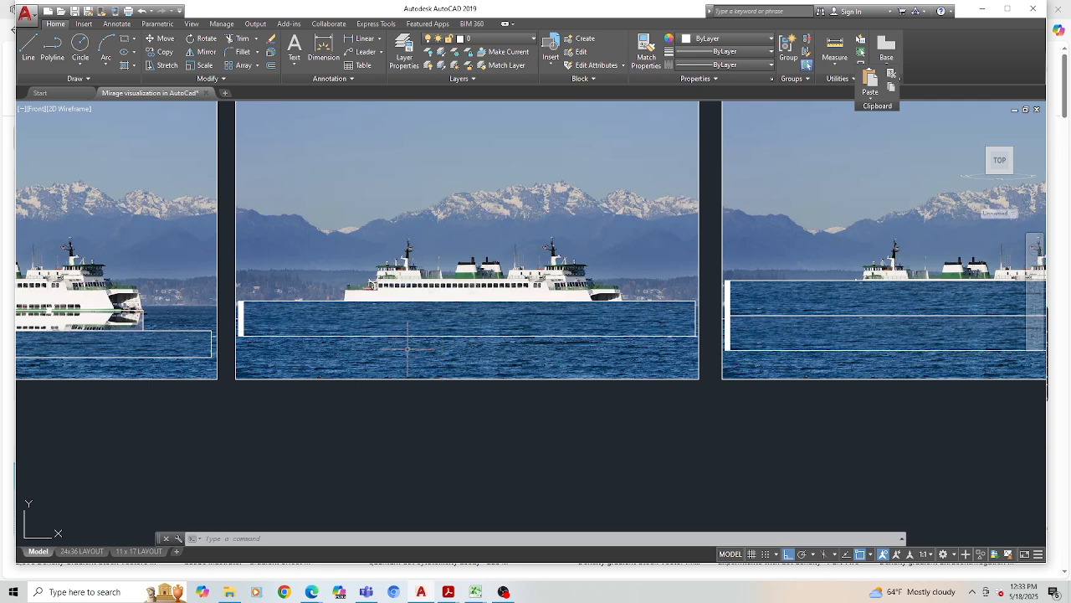
Step: Inspect the fourth ferry scene, focusing on how the two stacked water planes cover the ferry and shoreline
scroll(420, 326, down, 2)
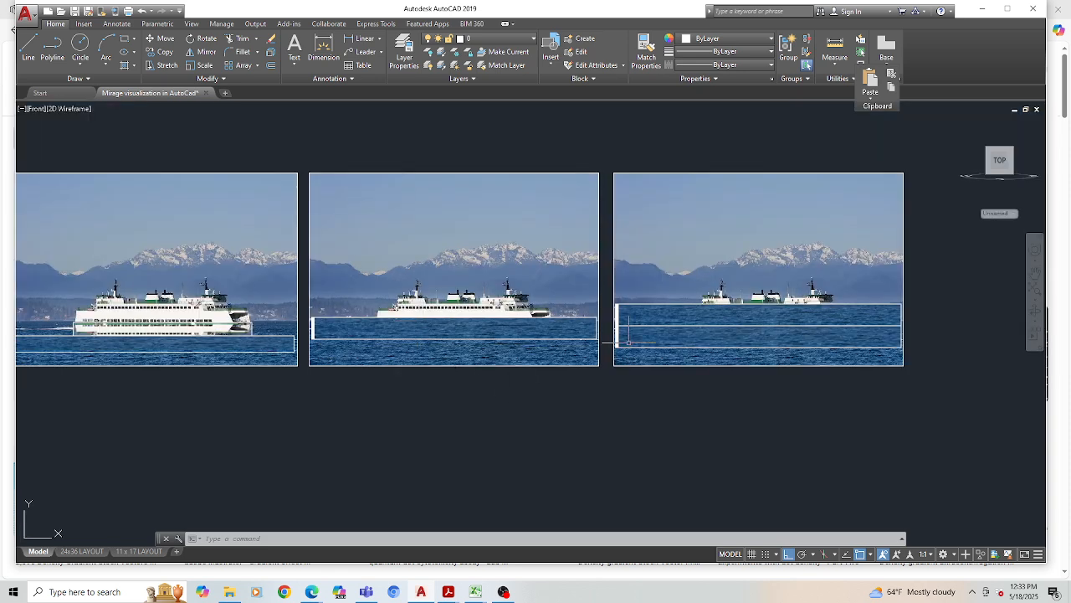
scroll(621, 335, up, 2)
scroll(384, 319, down, 2)
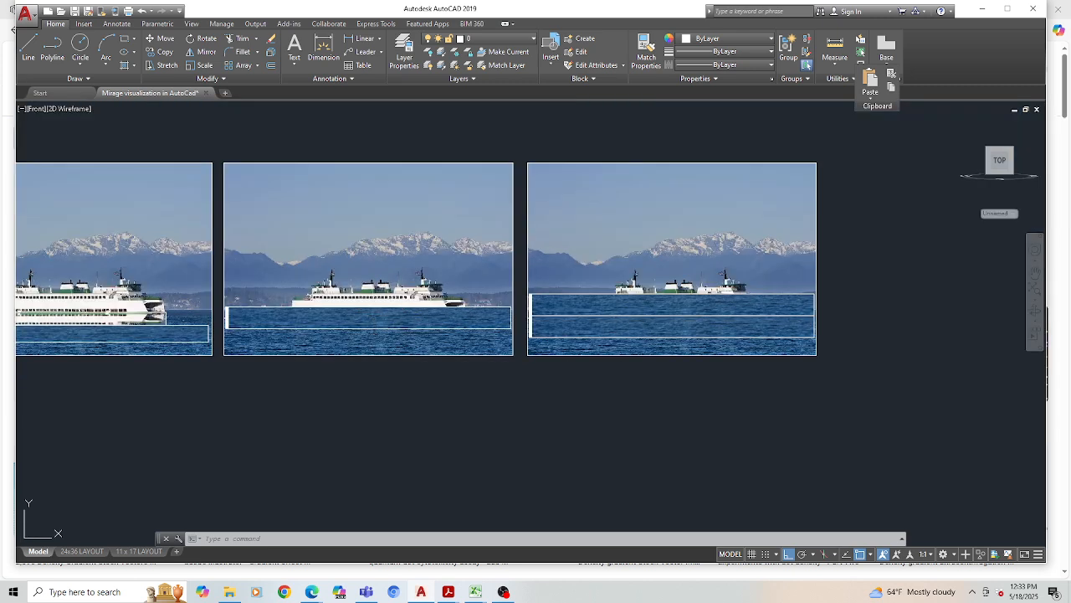
scroll(499, 348, up, 2)
scroll(435, 330, down, 2)
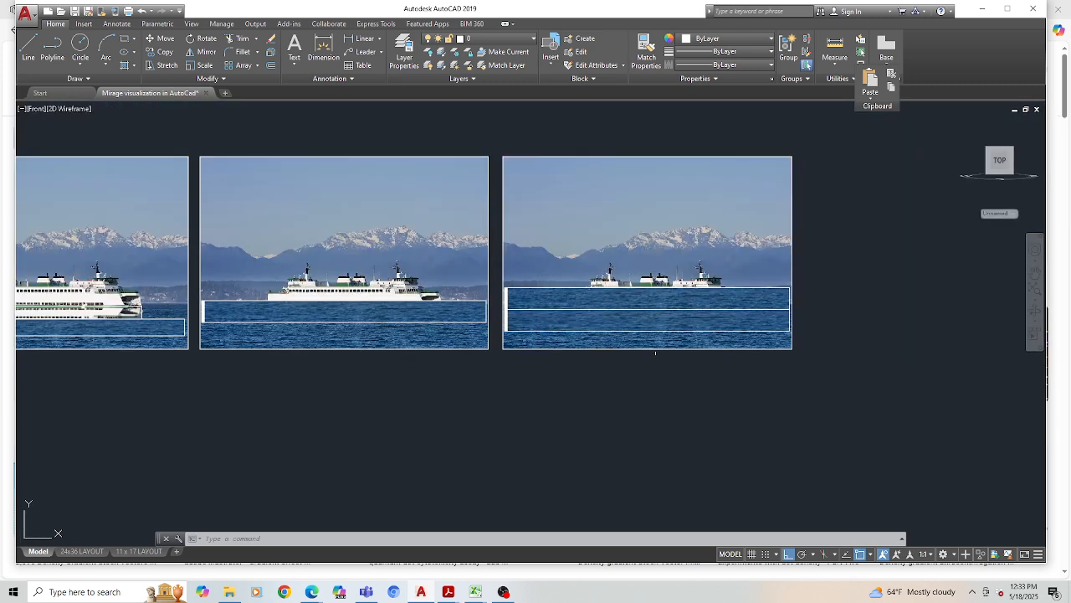
scroll(688, 357, up, 2)
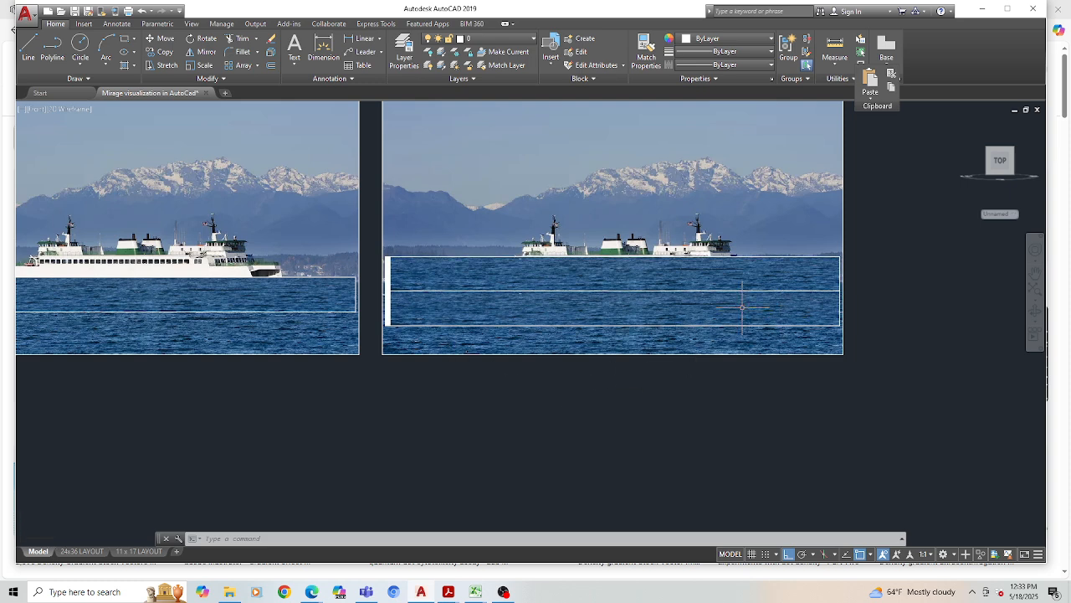
scroll(724, 296, up, 2)
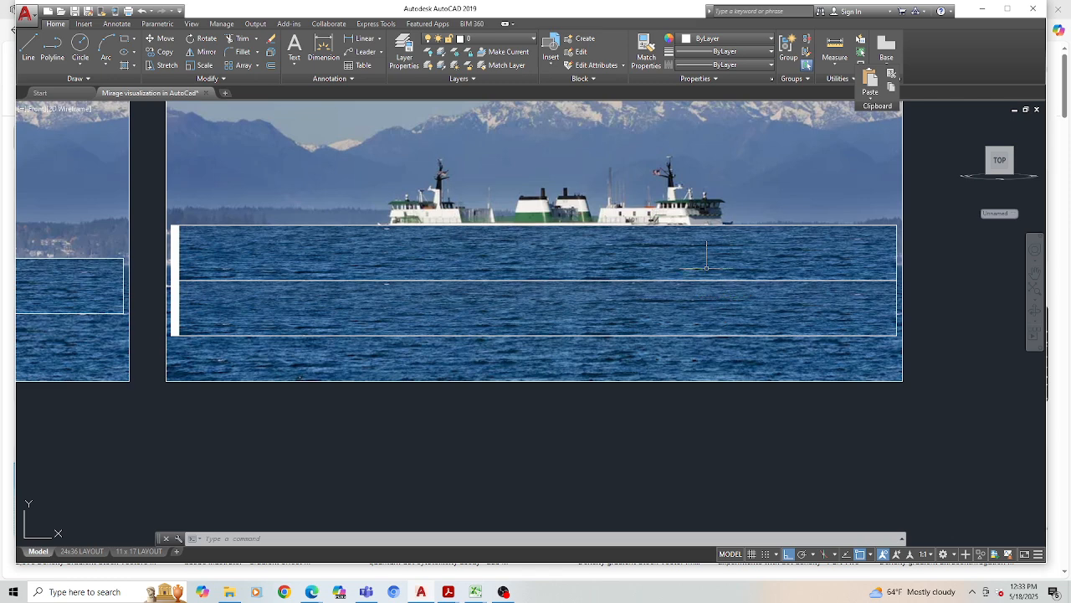
scroll(705, 269, down, 2)
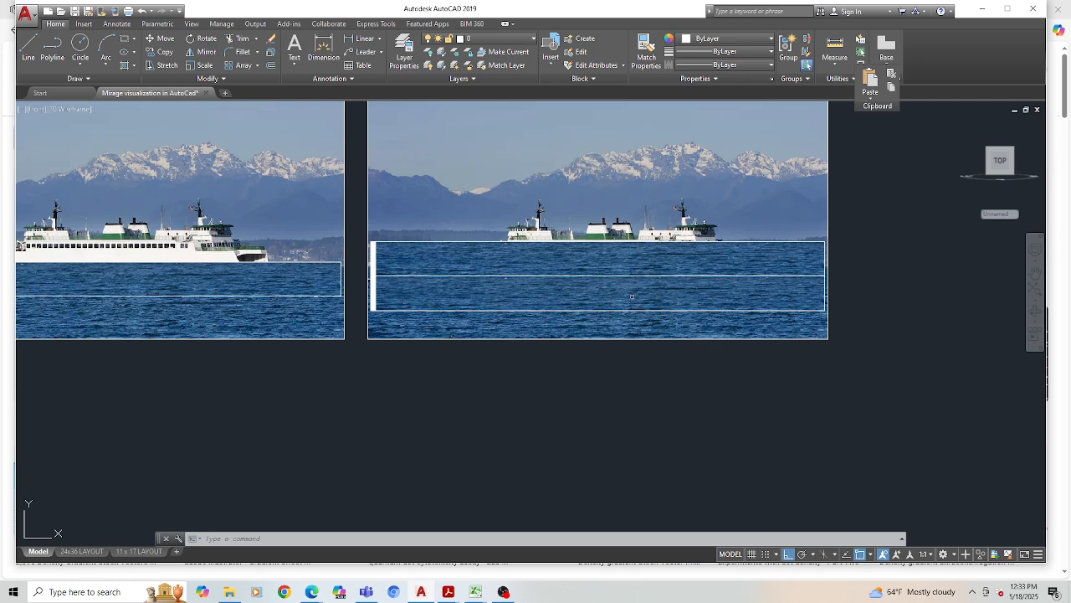
Step: Compare the water planes across the ferry scenes, focusing on how much of the ferry they cover in the third and fourth
scroll(668, 267, down, 2)
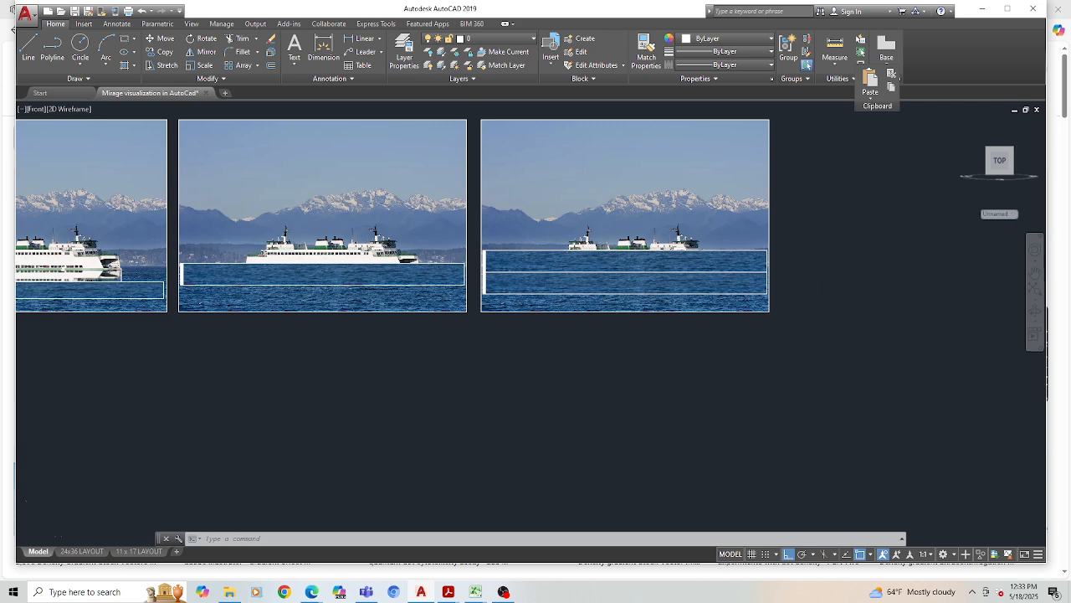
scroll(808, 272, down, 2)
scroll(378, 249, up, 4)
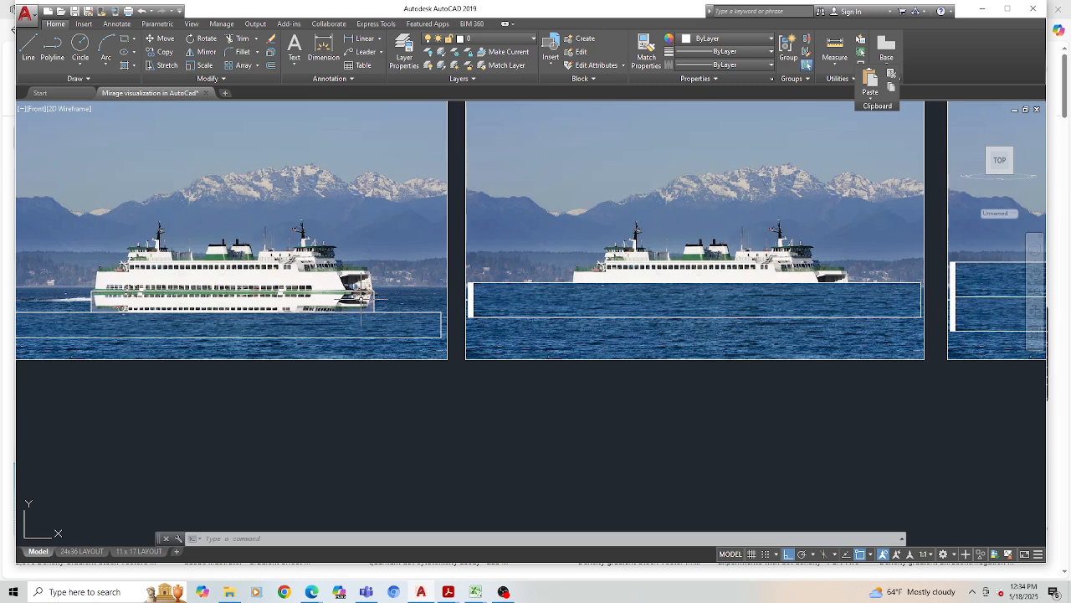
scroll(298, 269, down, 1)
scroll(693, 276, down, 1)
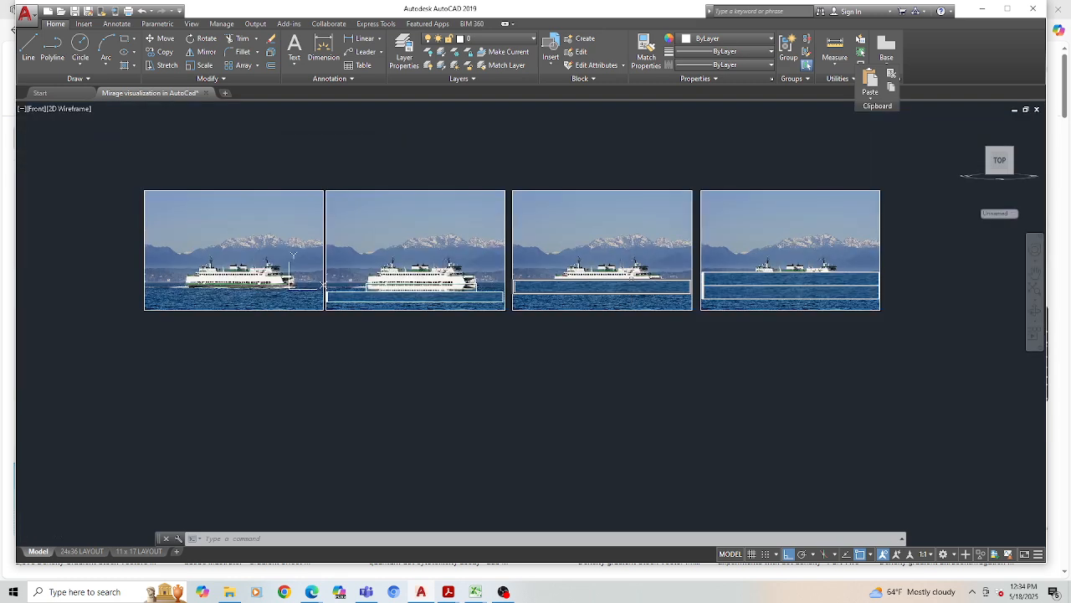
scroll(790, 293, up, 1)
scroll(791, 293, up, 1)
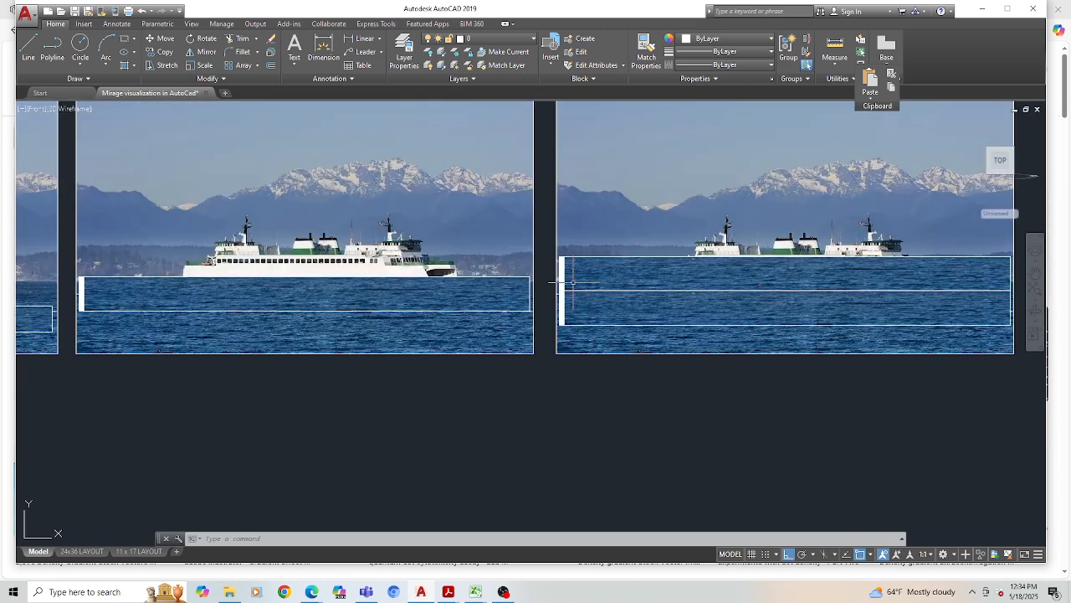
scroll(545, 276, down, 2)
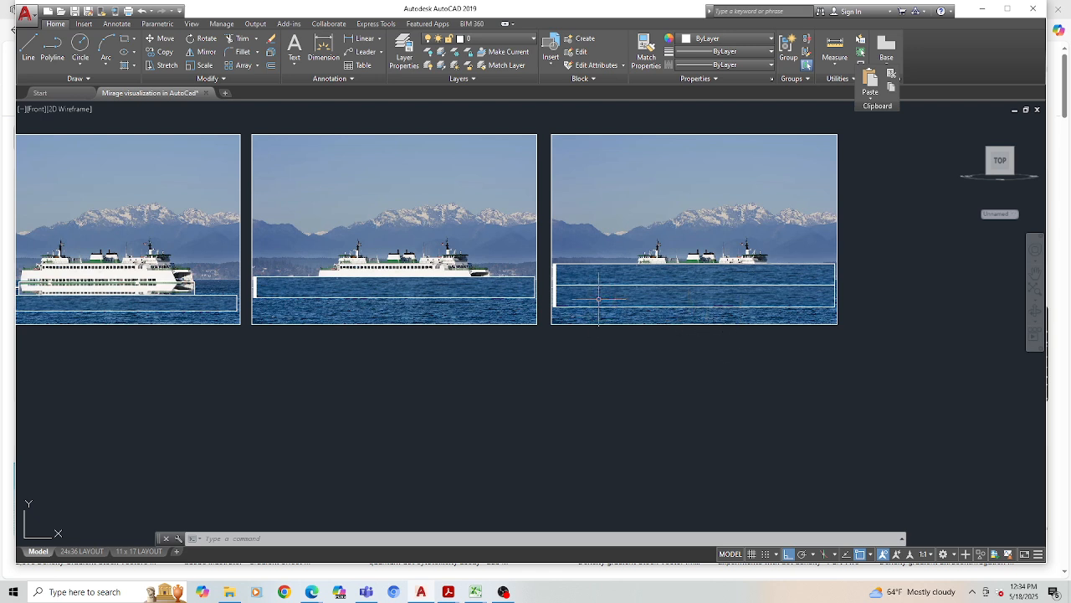
Step: Move the two stacked water planes in the fourth scene straight up over the ferry's upper decks
drag(604, 298, 591, 331)
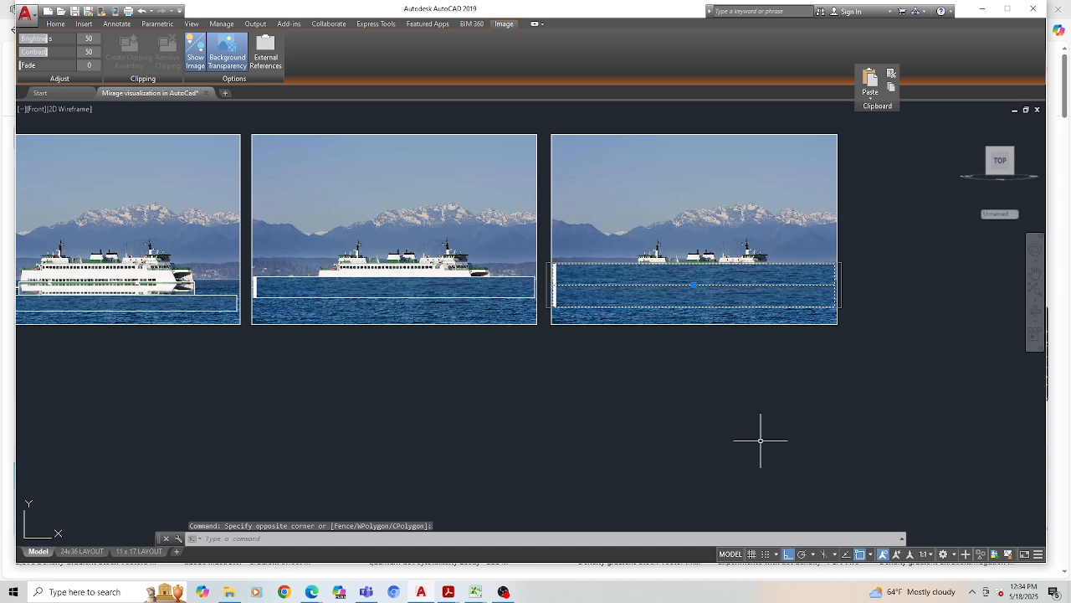
text(m)
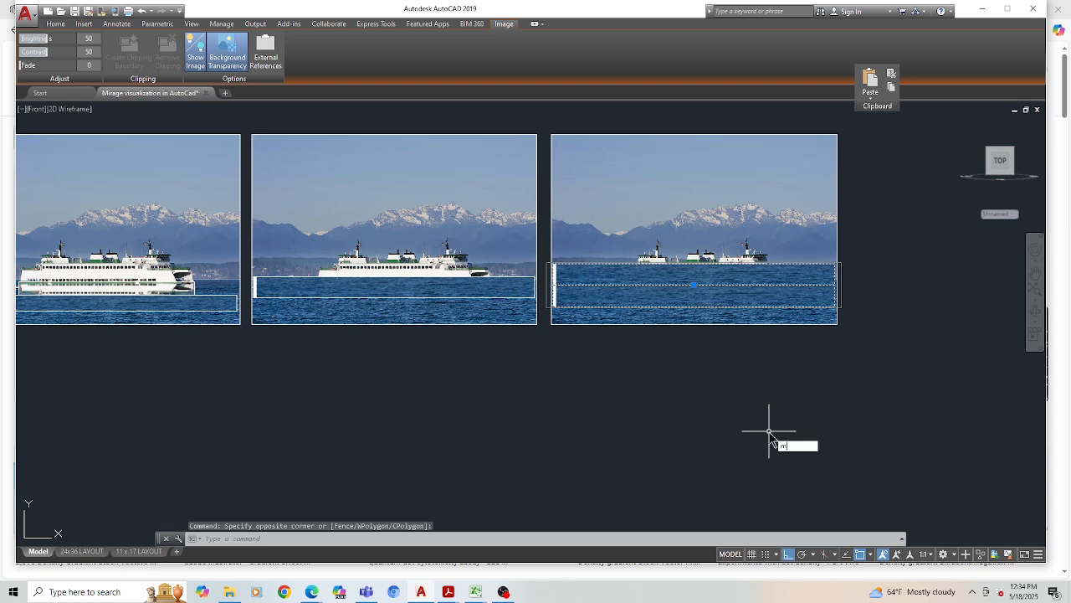
text(ove)
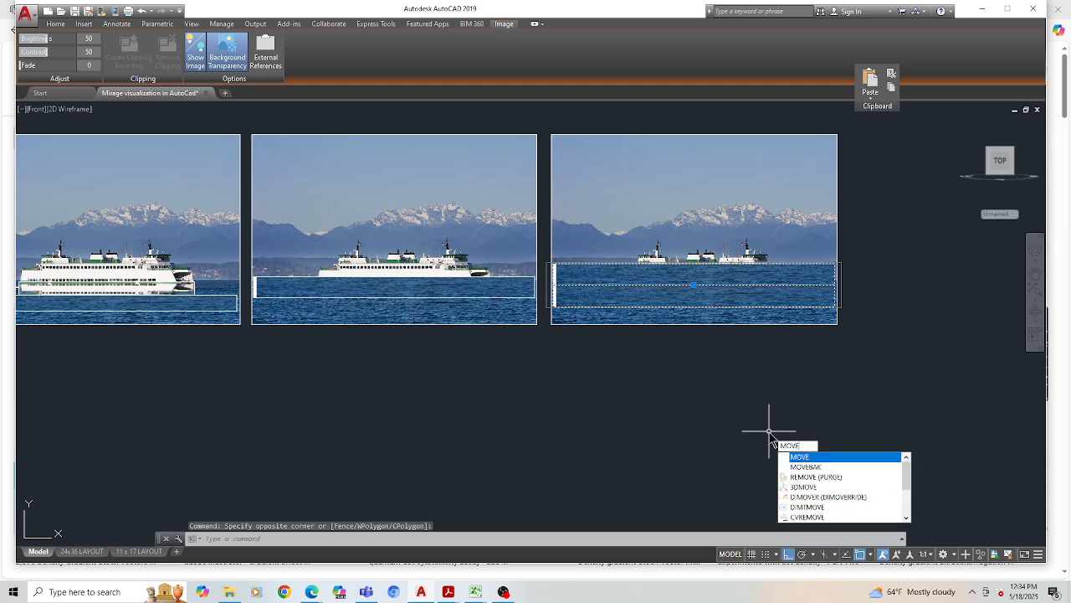
key(Return)
click(796, 436)
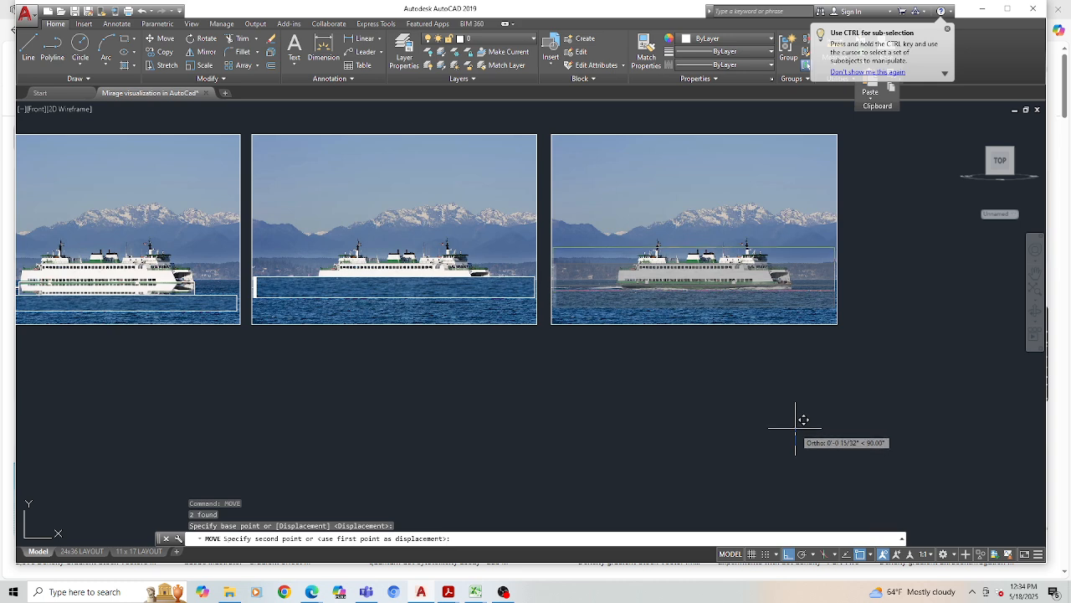
click(793, 421)
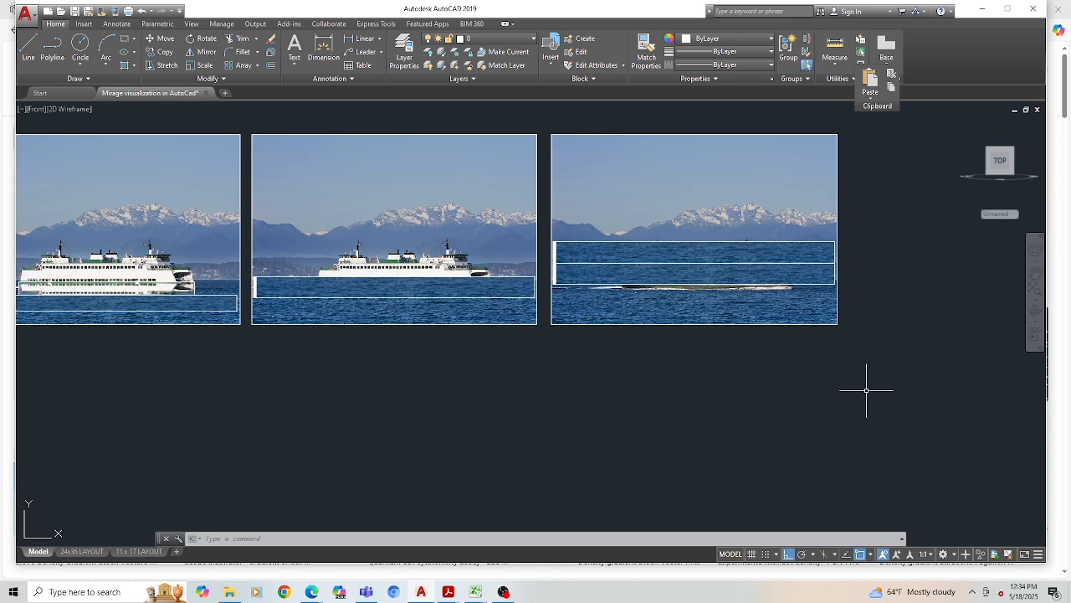
Step: Turn off object snap and annotation visibility while trying to lower the fourth scene's two stacked water planes
scroll(850, 283, up, 2)
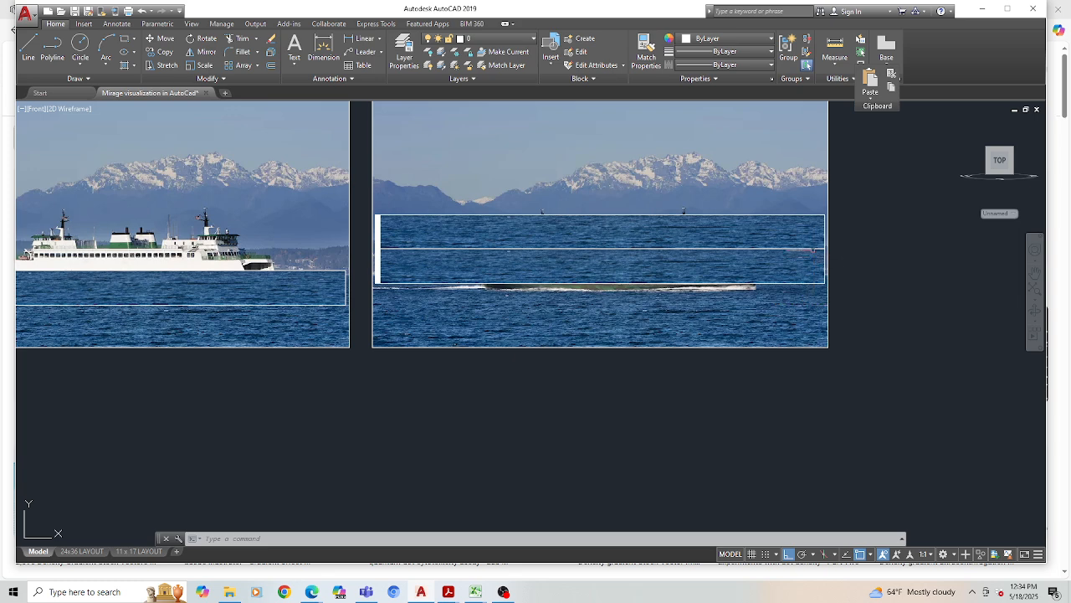
click(806, 249)
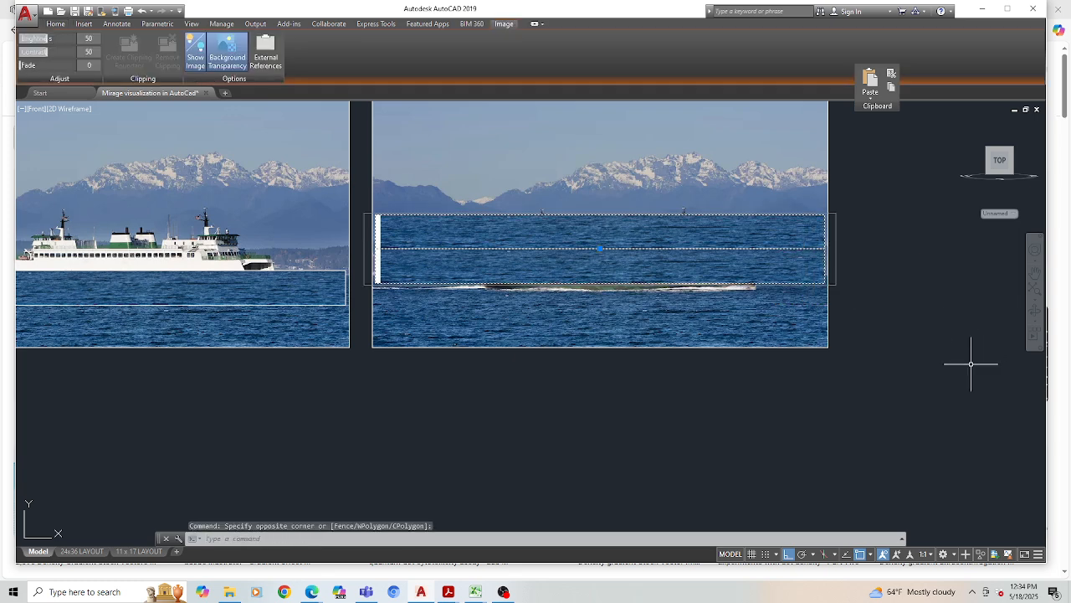
text(m)
key(Return)
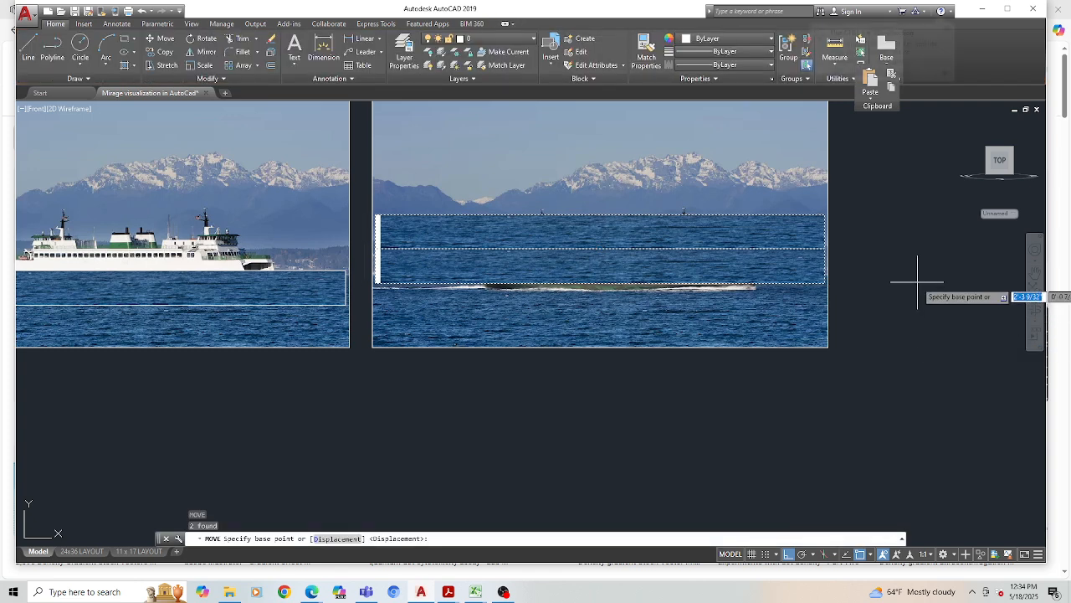
click(917, 285)
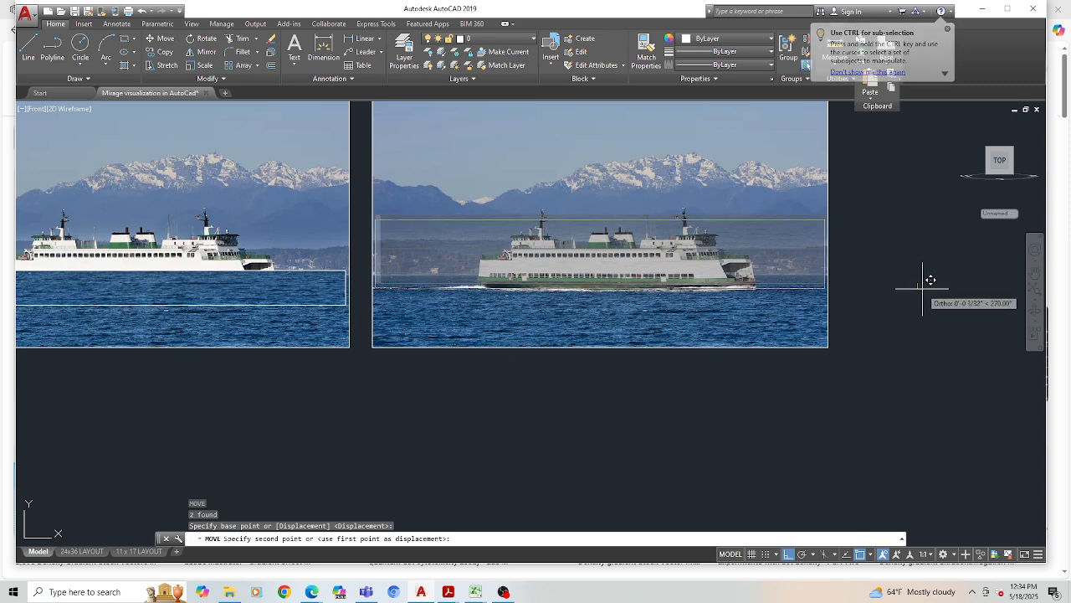
click(861, 555)
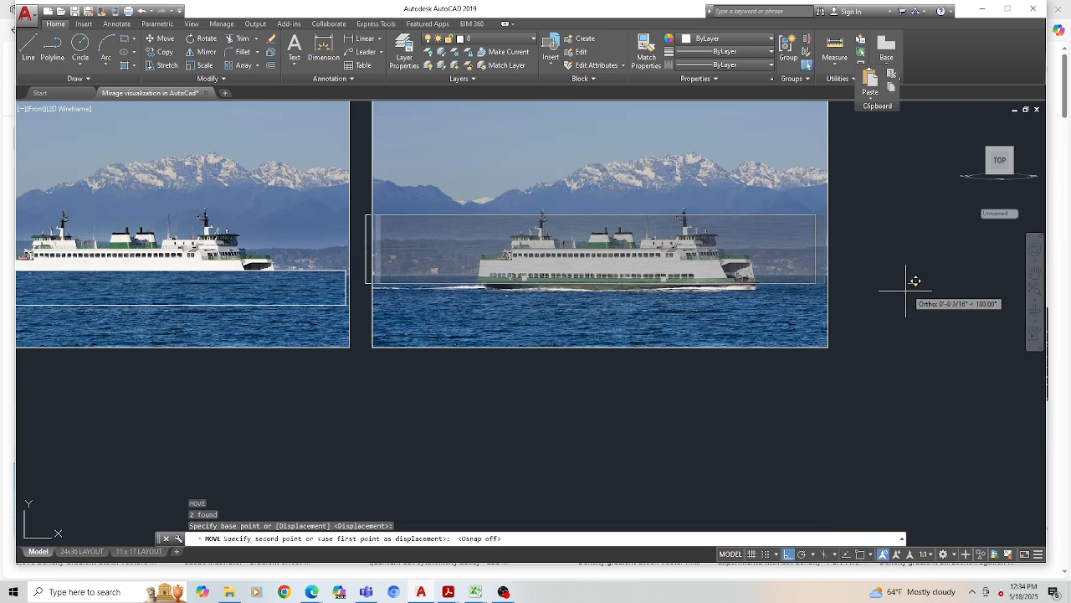
click(883, 555)
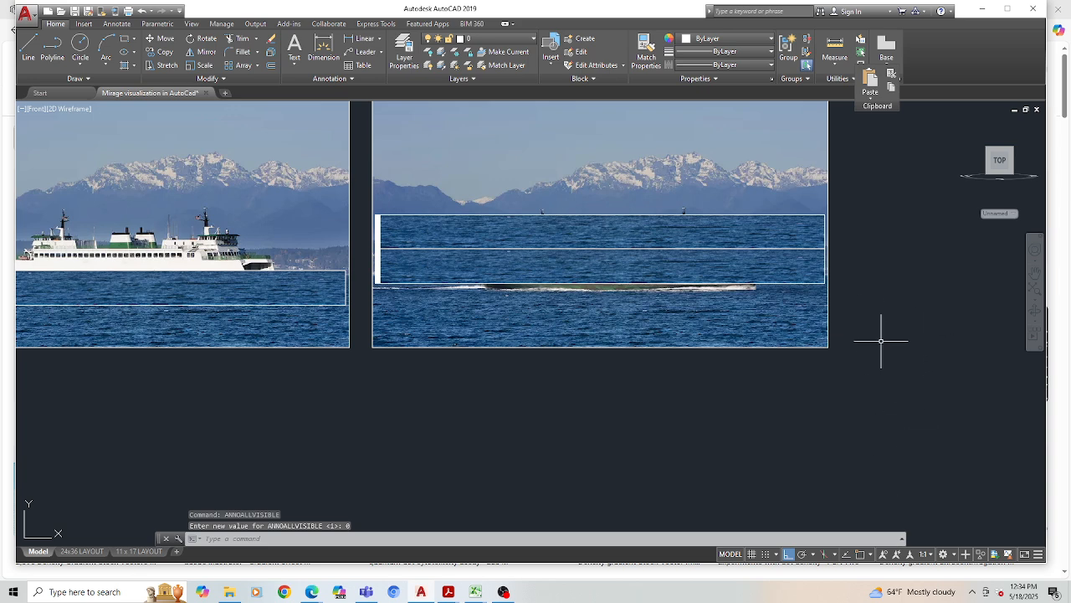
Step: Move the fourth scene's two stacked water planes straight down about 3/32" over the exposed lower hull
text(M)
key(Return)
click(805, 244)
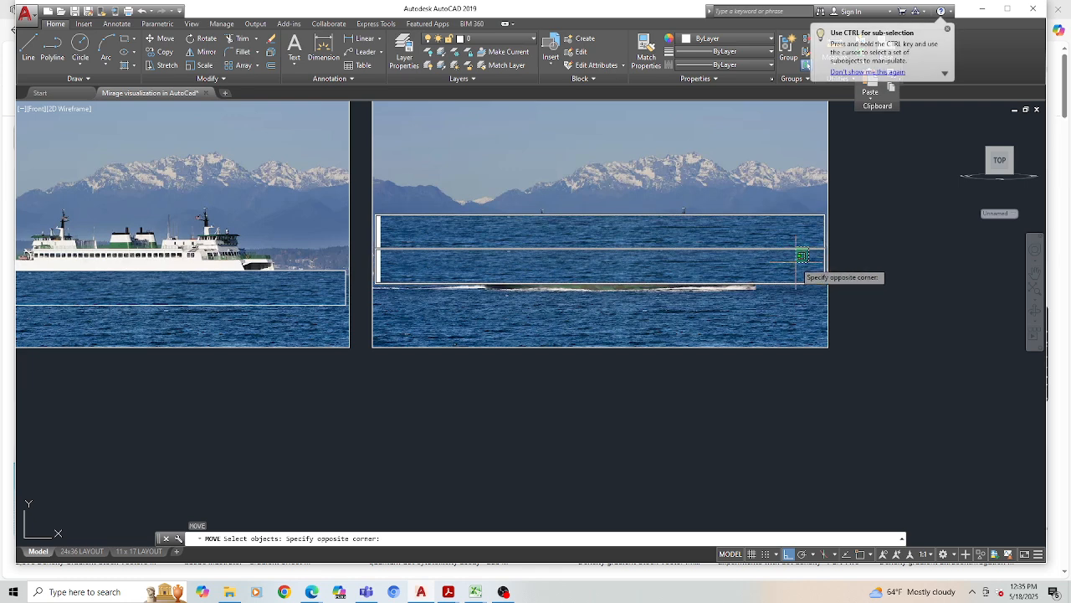
click(794, 256)
key(Return)
click(927, 285)
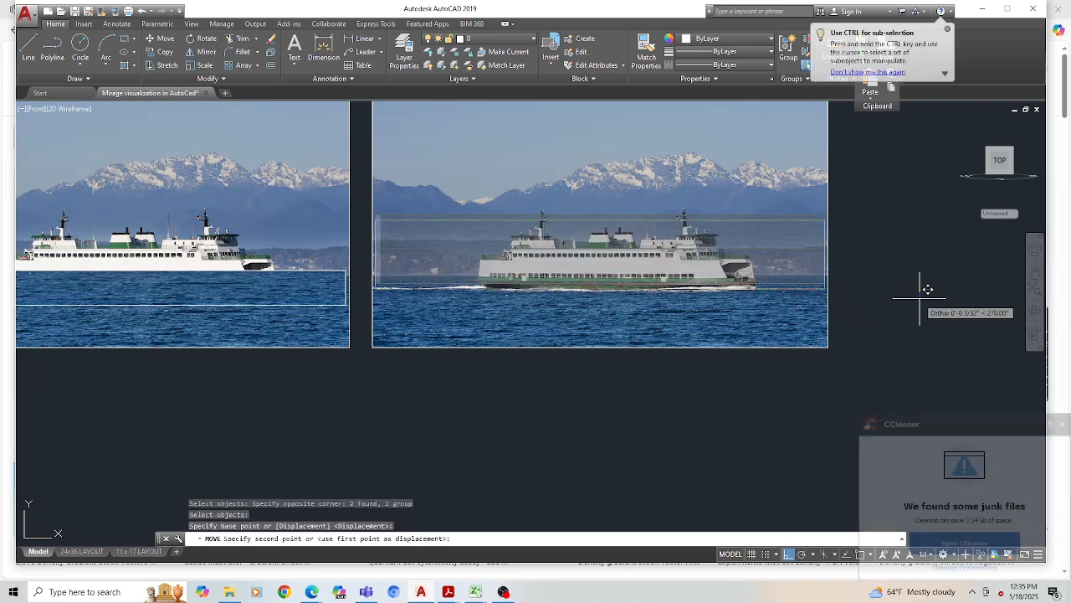
click(928, 289)
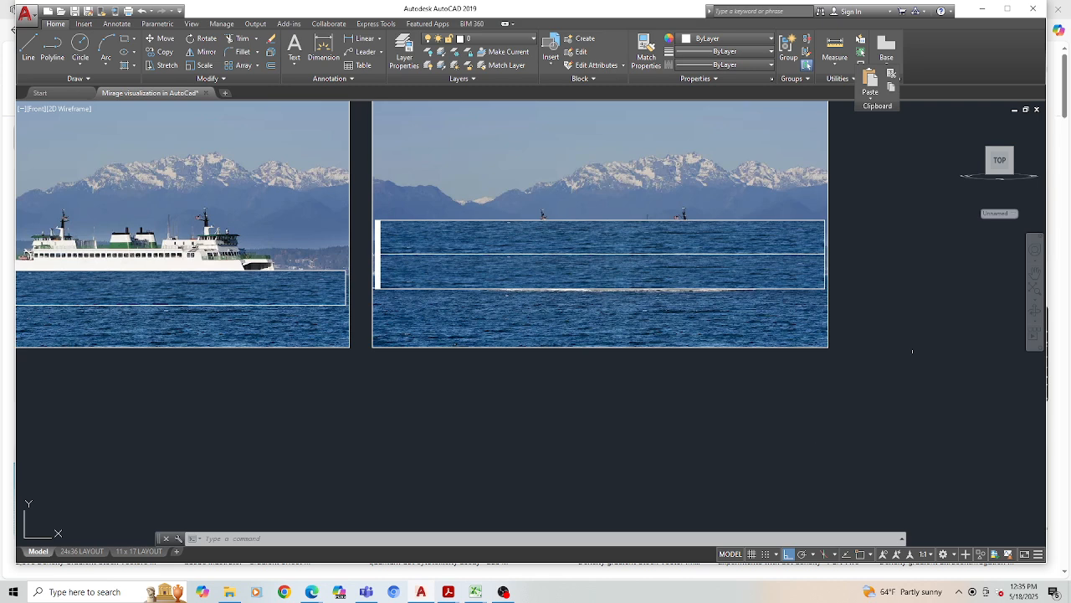
Step: Compare the unaltered ferry in the first scene with the mirrored hull in the second scene
scroll(883, 324, down, 2)
scroll(802, 369, down, 2)
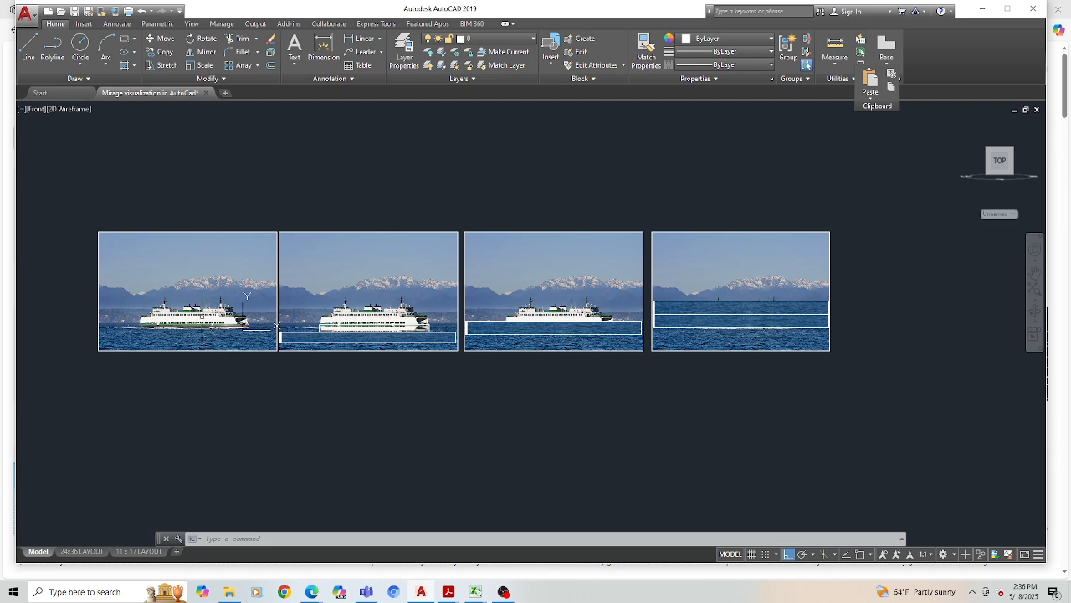
scroll(243, 328, up, 6)
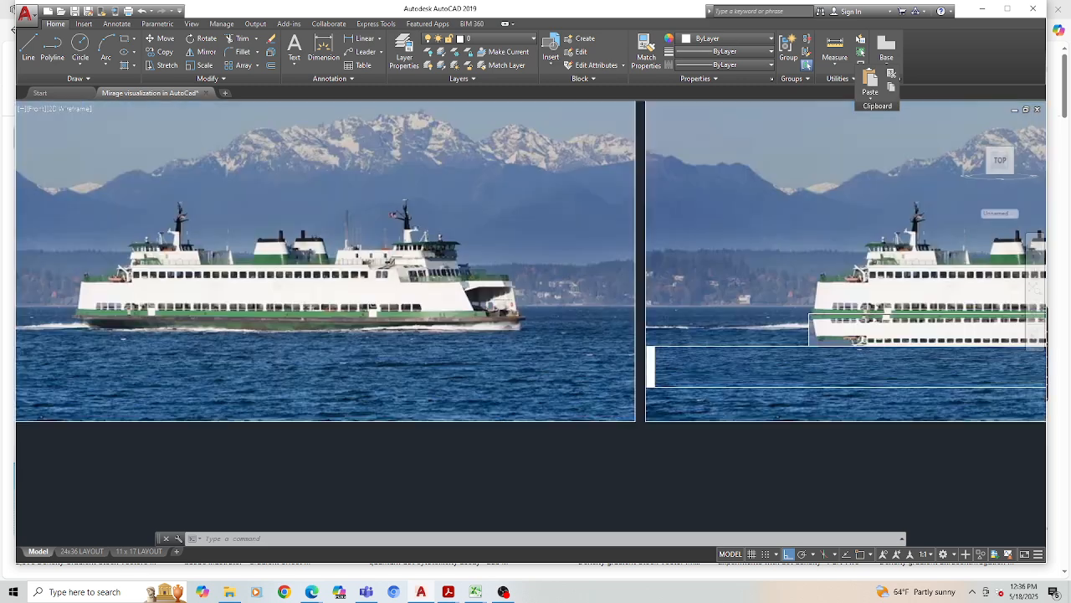
scroll(284, 305, down, 2)
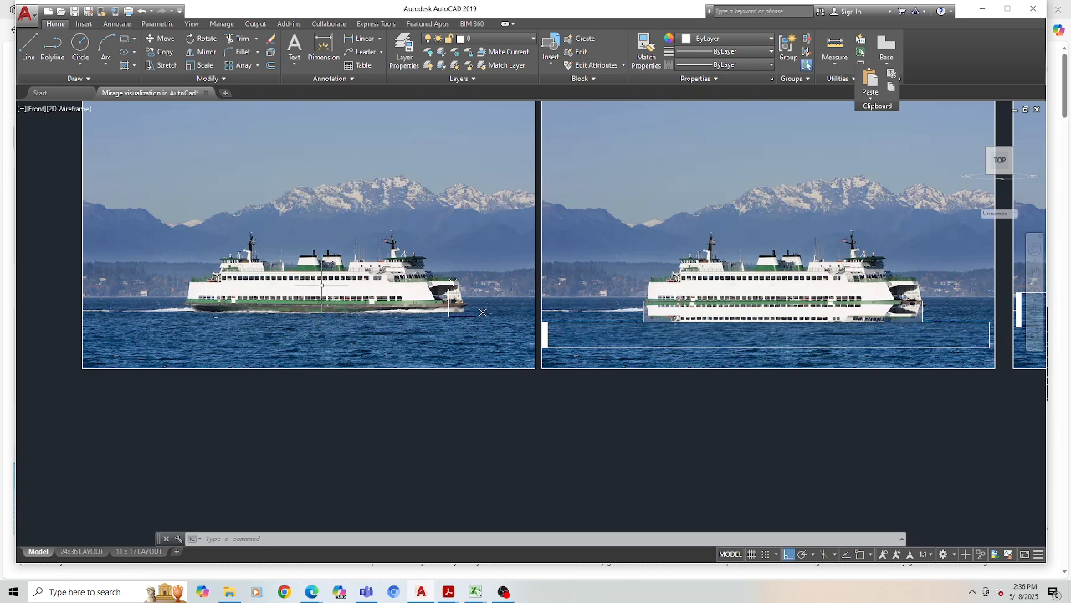
scroll(351, 280, down, 1)
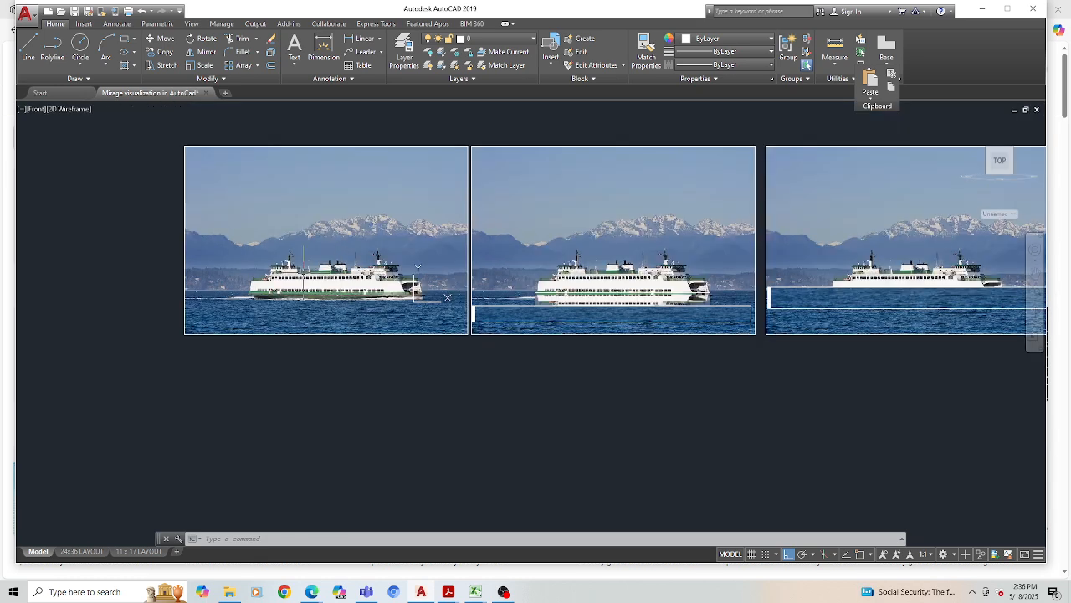
scroll(393, 281, down, 3)
Step: Examine the third and fourth scenes, comparing the single water plane with the raised pair of stacked planes
scroll(454, 279, up, 5)
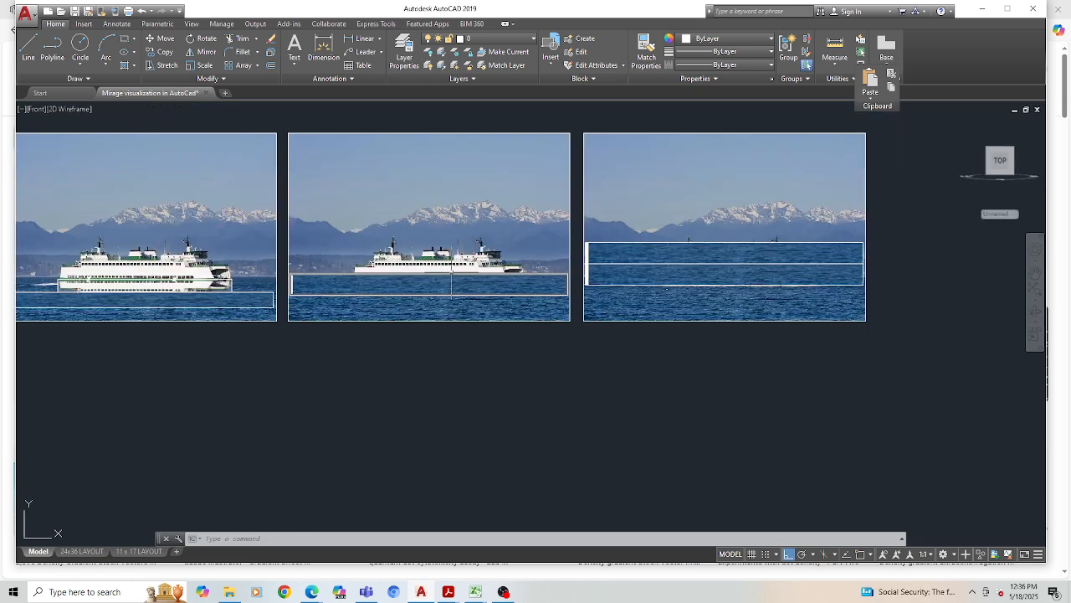
scroll(489, 273, up, 2)
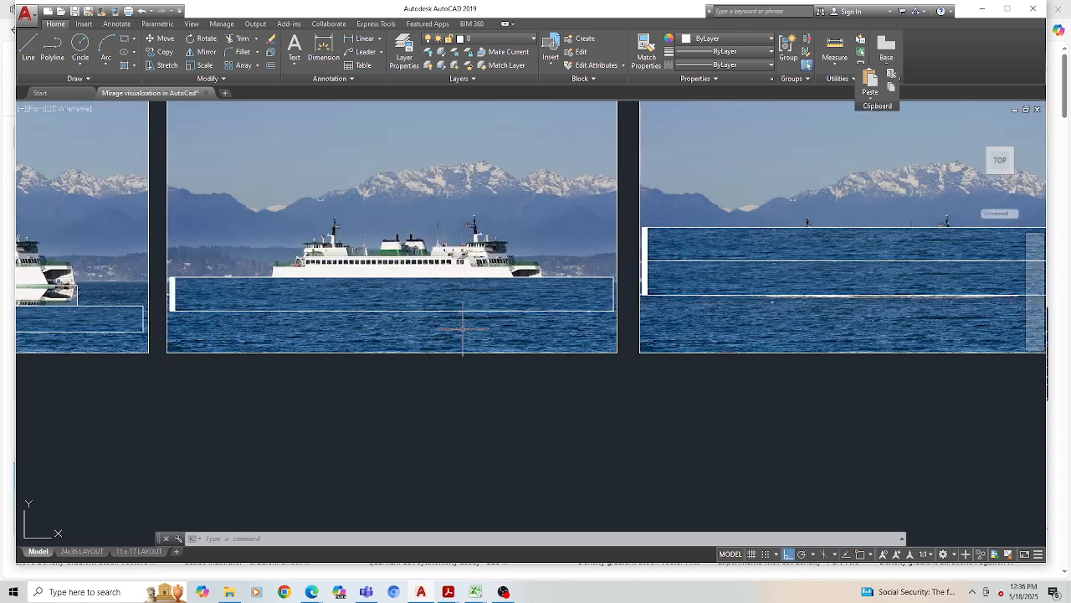
scroll(465, 324, up, 2)
scroll(519, 277, down, 2)
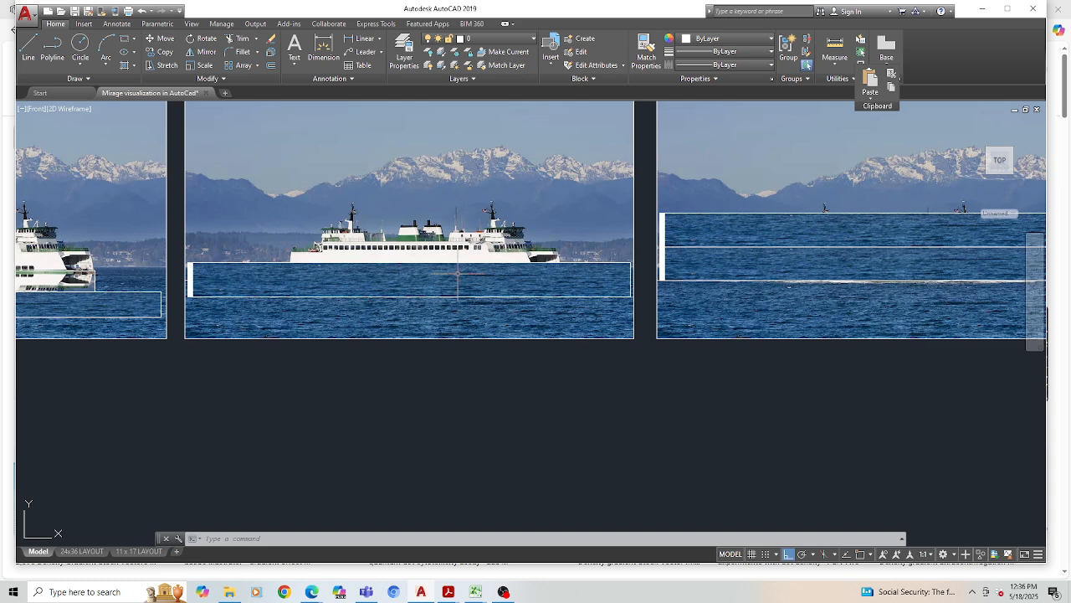
scroll(436, 285, down, 3)
scroll(584, 245, up, 2)
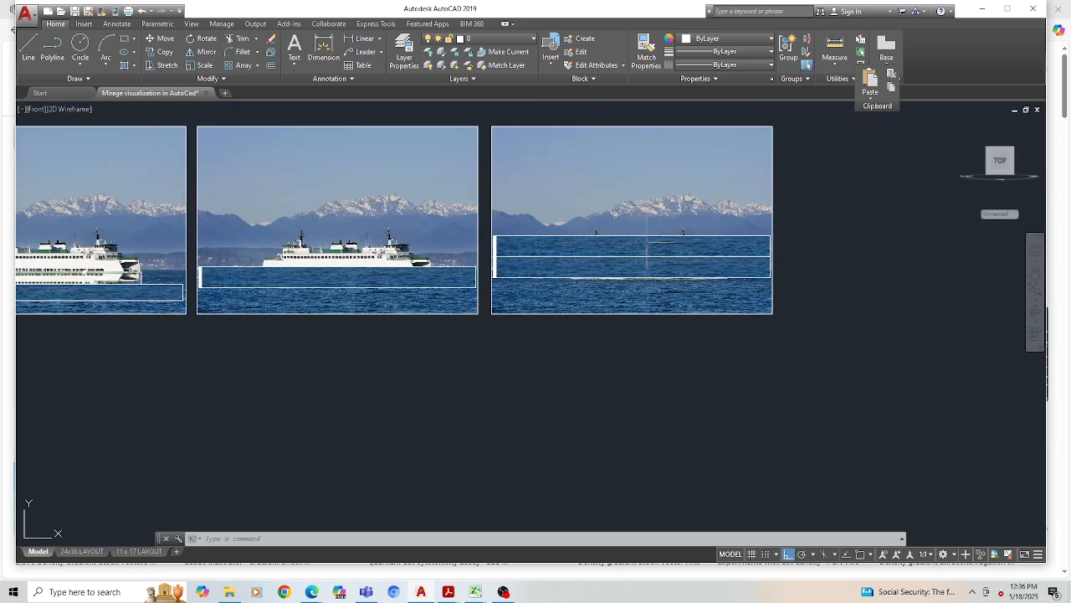
scroll(767, 268, down, 2)
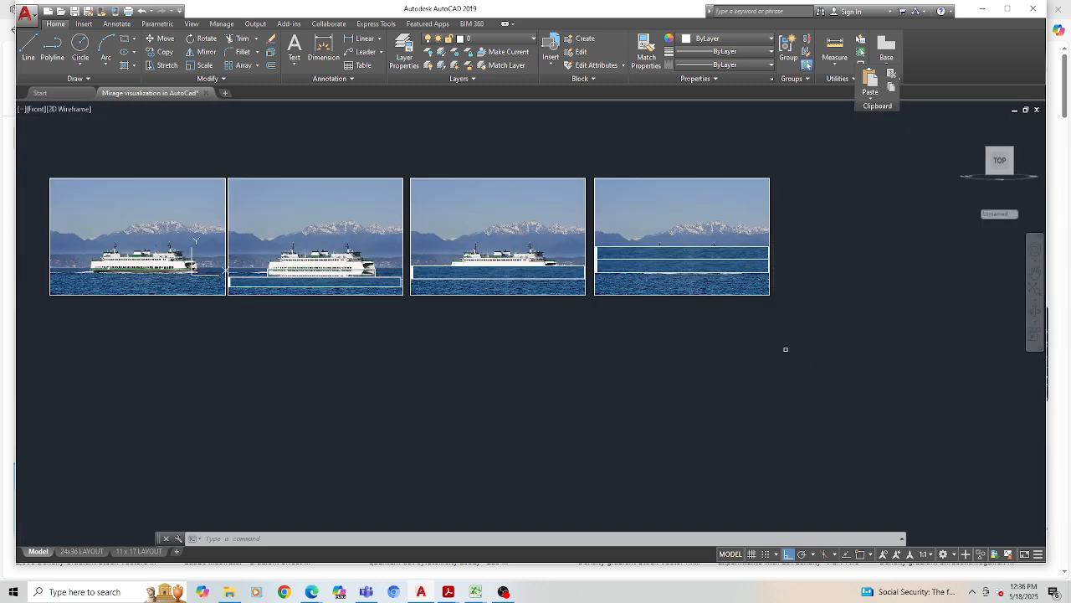
scroll(619, 308, up, 2)
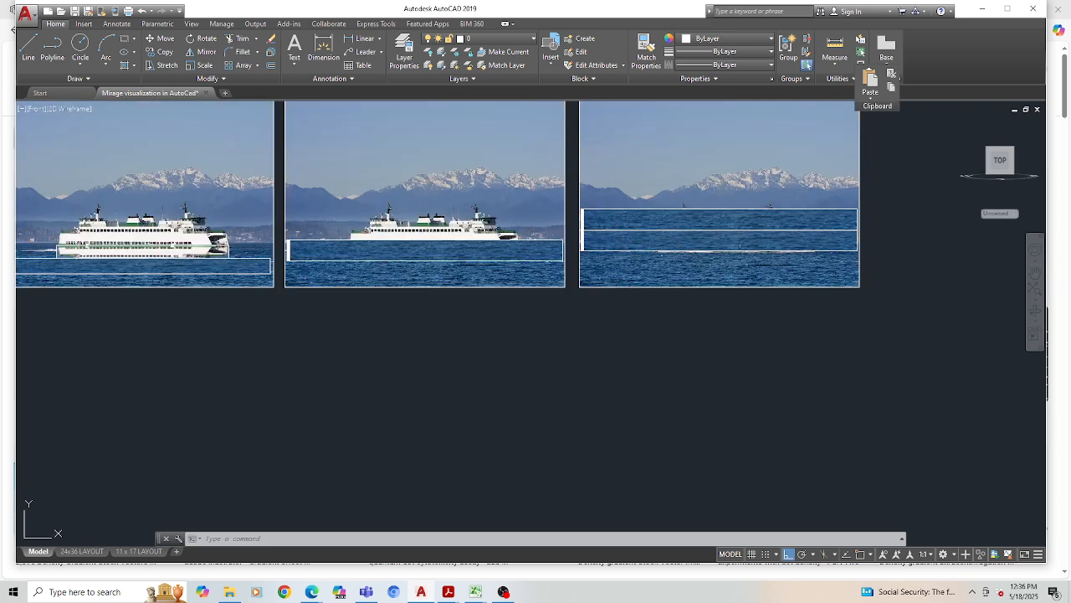
scroll(971, 351, down, 2)
scroll(795, 360, up, 2)
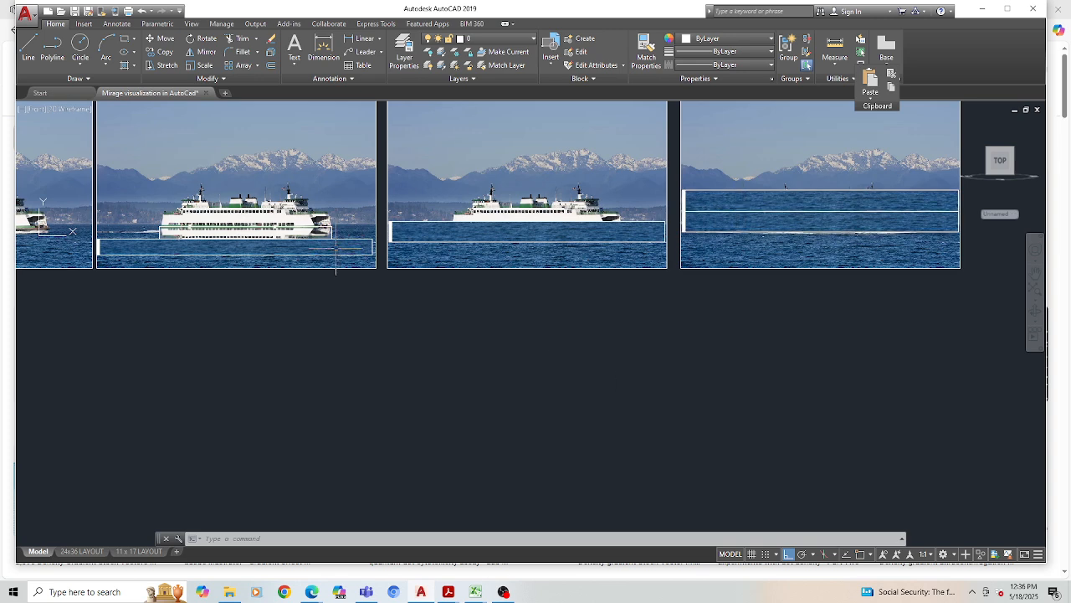
Step: Examine the second scene's mirrored hull and water plane closely, and review them alongside the other ferry scenes
scroll(192, 252, up, 5)
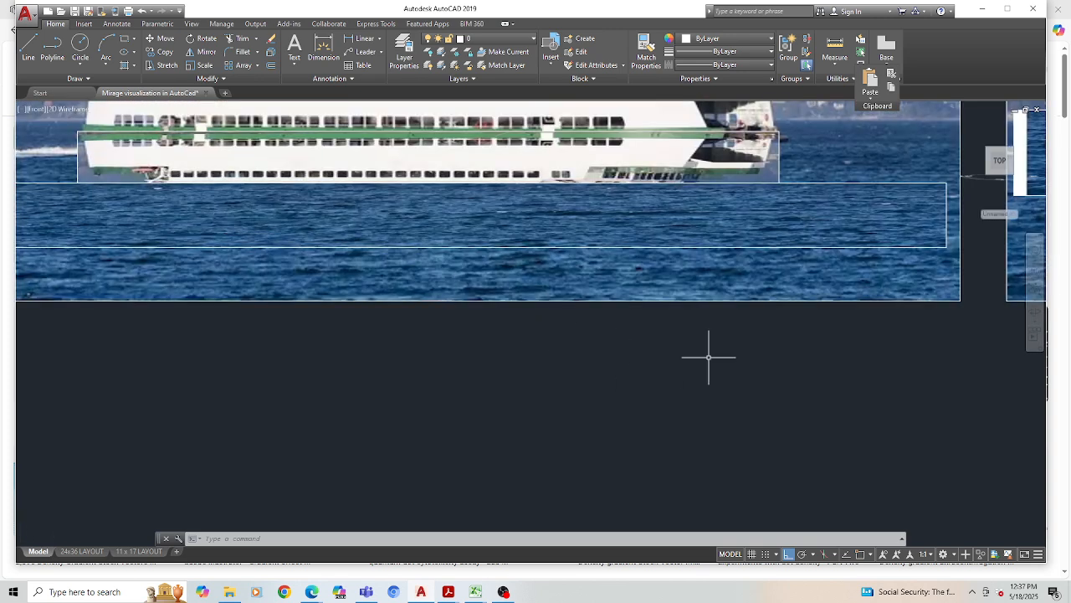
scroll(707, 359, down, 5)
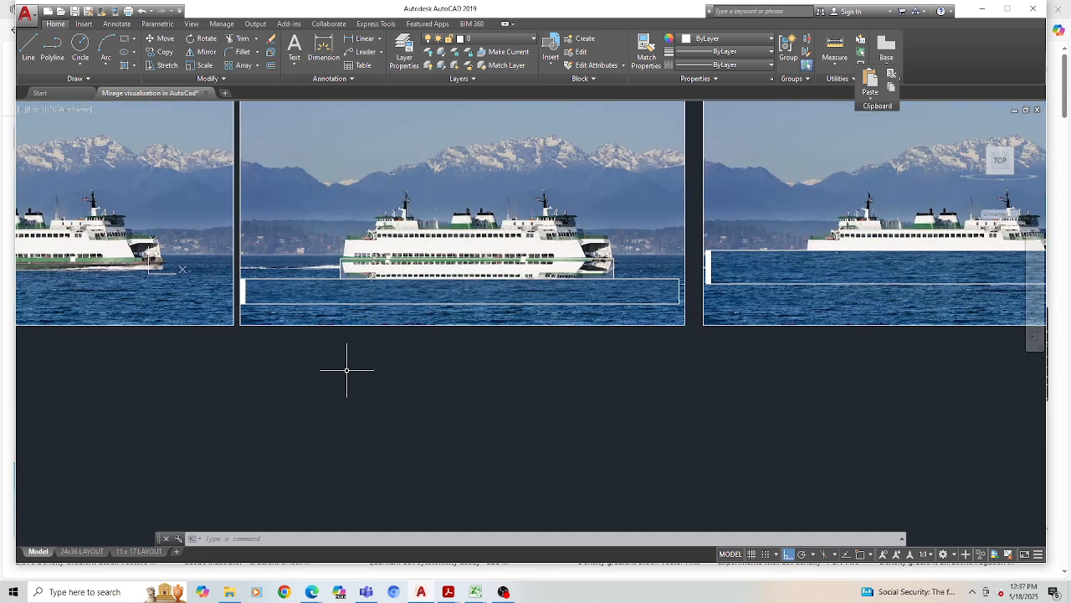
scroll(349, 327, down, 2)
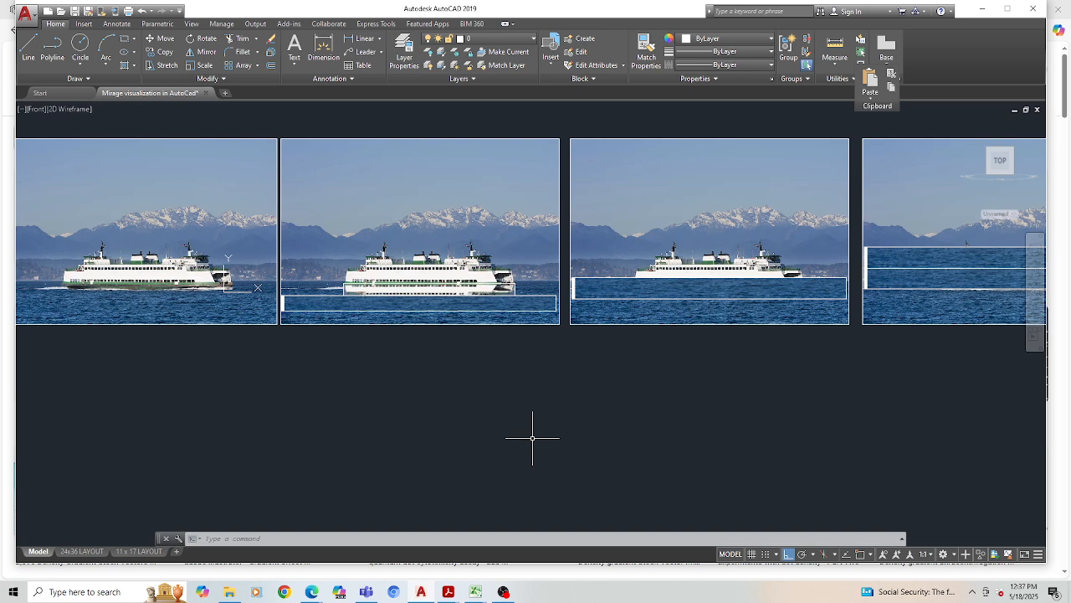
scroll(517, 402, down, 2)
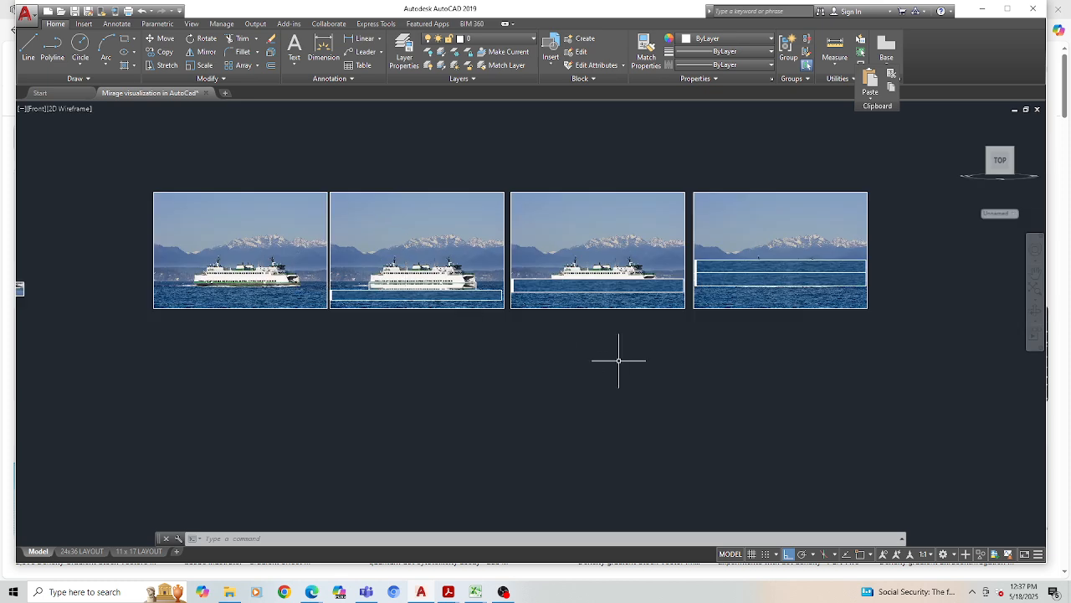
scroll(618, 361, up, 2)
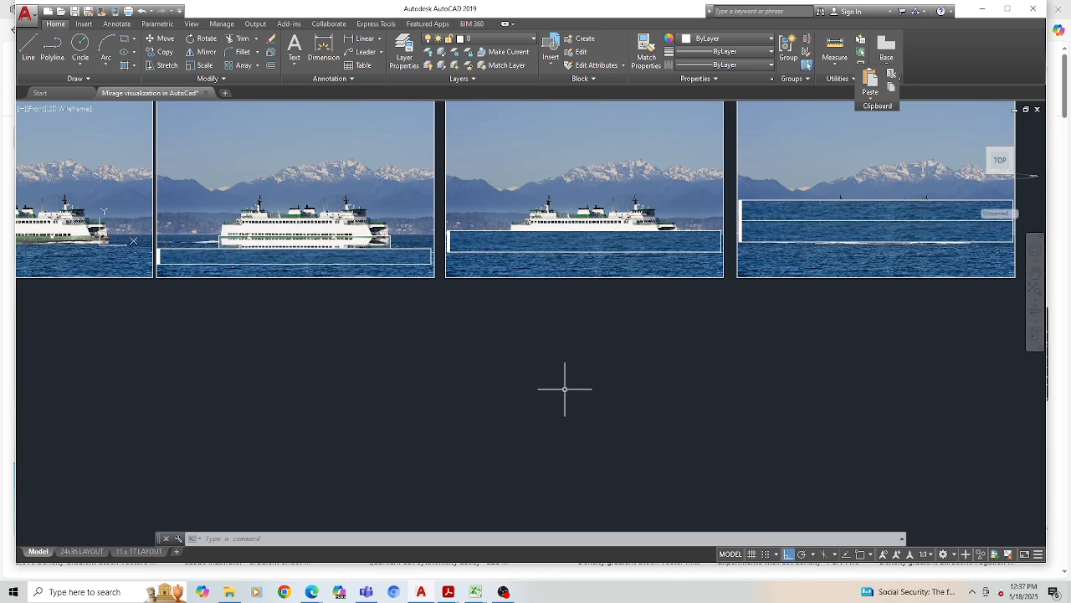
scroll(552, 353, down, 2)
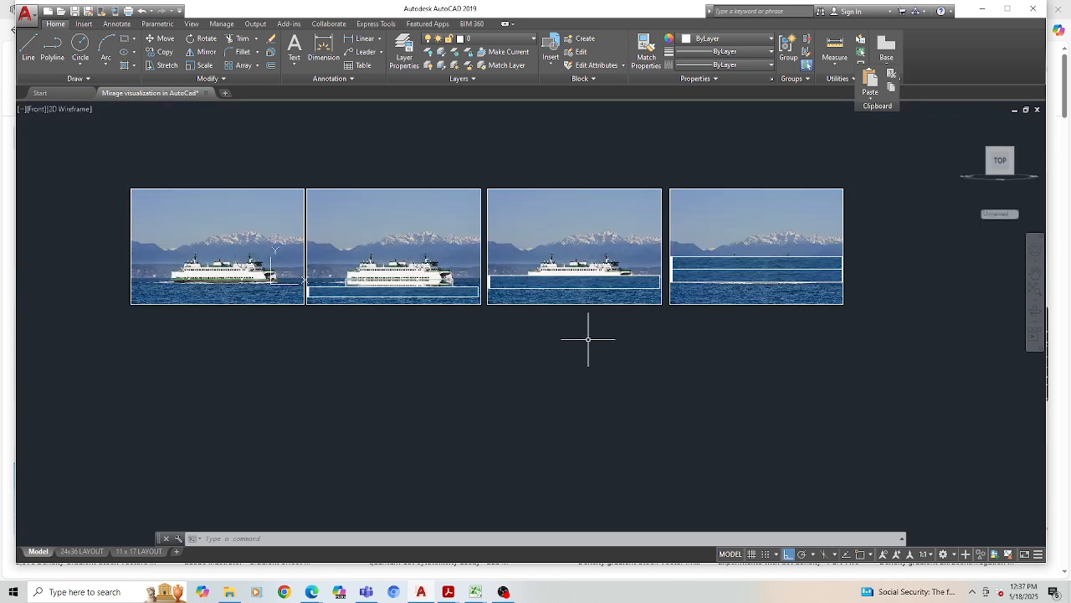
scroll(589, 340, up, 2)
scroll(593, 340, down, 2)
scroll(629, 293, up, 2)
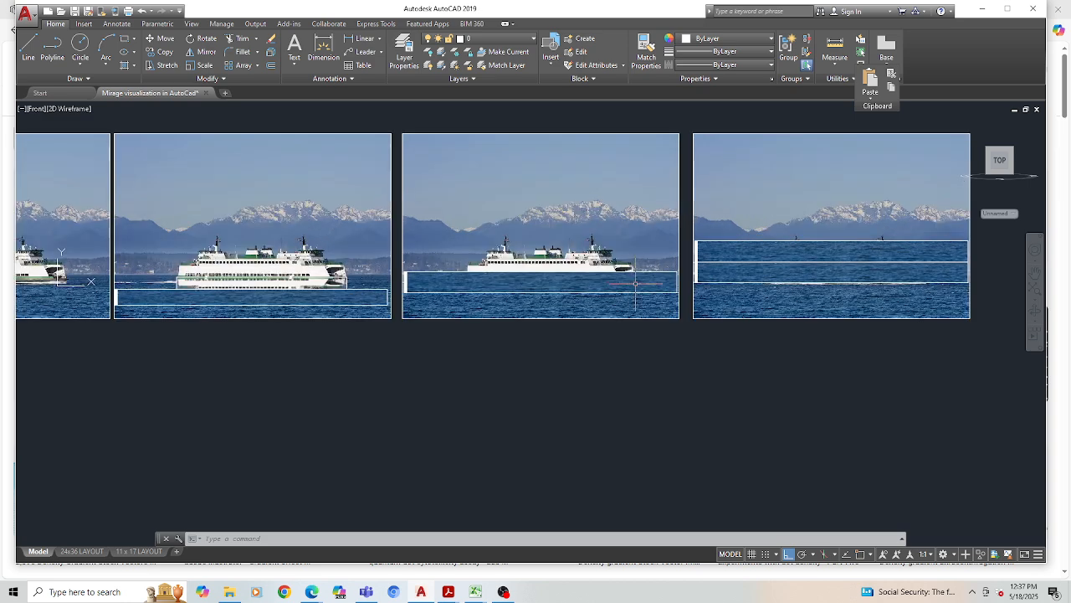